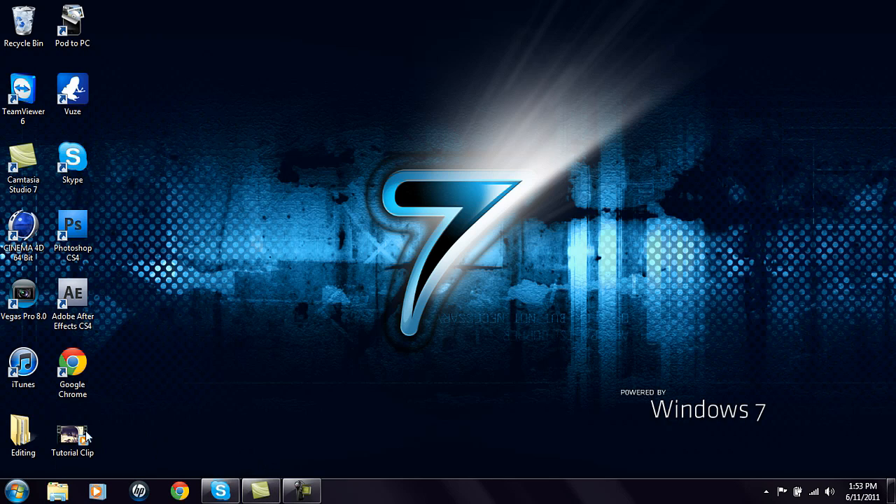
# - Start Sony Vegas Pro 8.0 and bring the clip "(COD4) SL No Scope QUAD" into the empty timeline
pyautogui.doubleClick(27, 301)
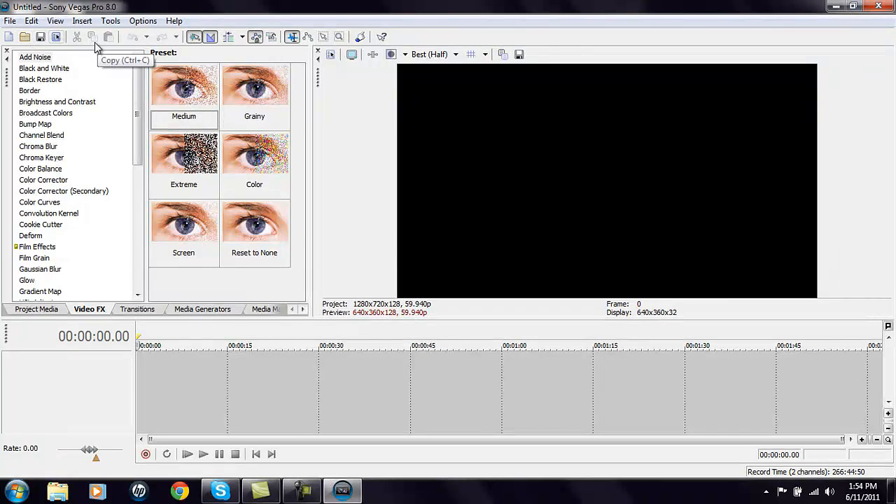
pyautogui.click(25, 37)
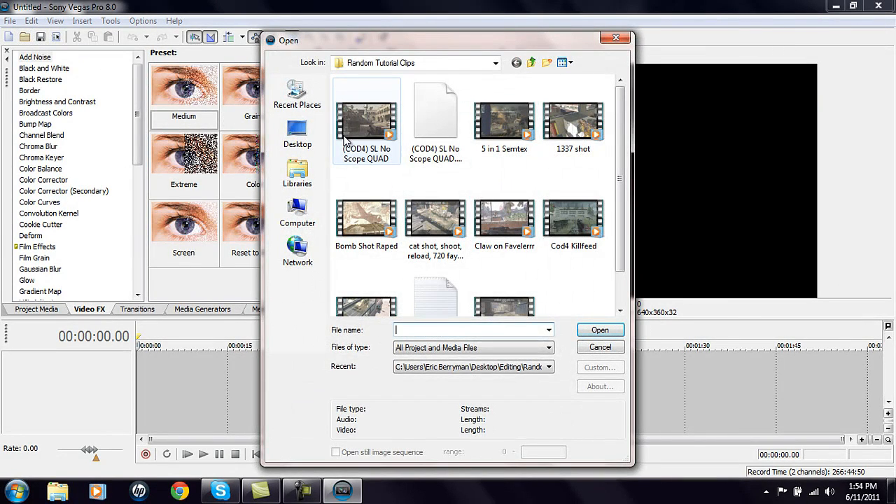
pyautogui.doubleClick(338, 155)
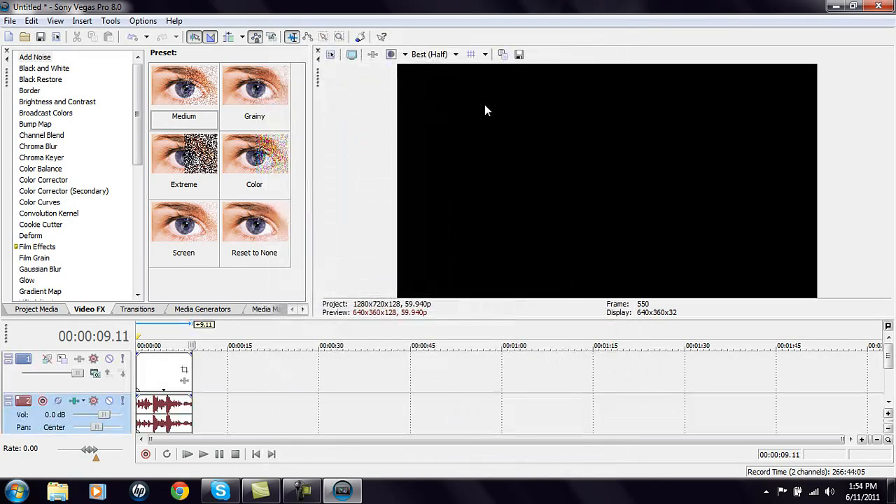
pyautogui.scroll(1, 244, 385)
# - Set the loop region to run from the start of the timeline to the end of the clip
pyautogui.moveTo(262, 382); pyautogui.dragTo(79, 375)
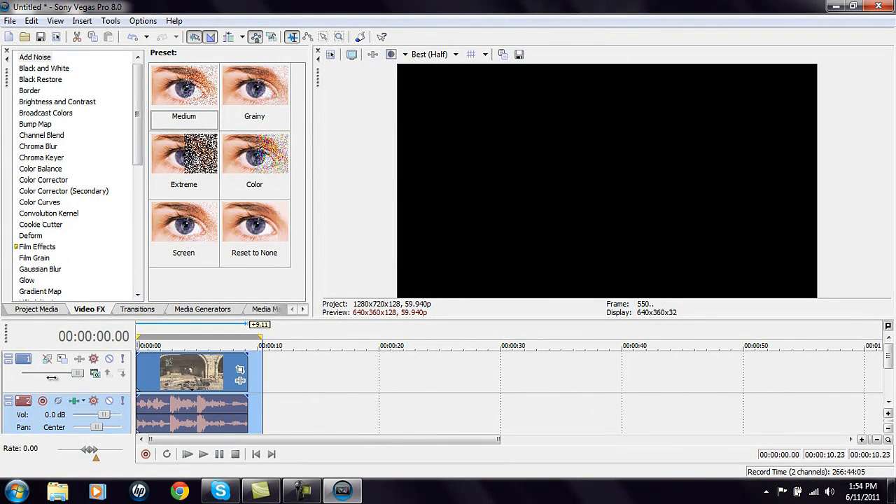
pyautogui.moveTo(262, 365); pyautogui.dragTo(247, 367)
pyautogui.click(202, 369)
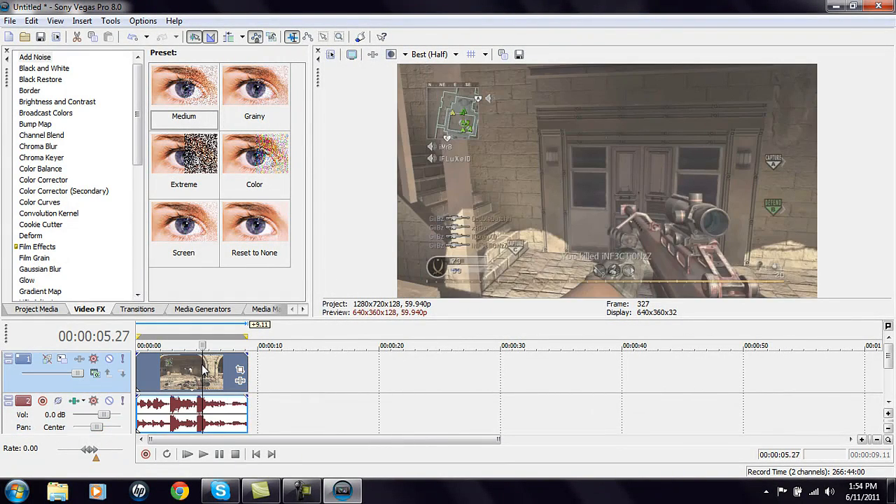
# - Disable resampling in the properties of the video clip
pyautogui.click(217, 371)
pyautogui.rightClick(186, 364)
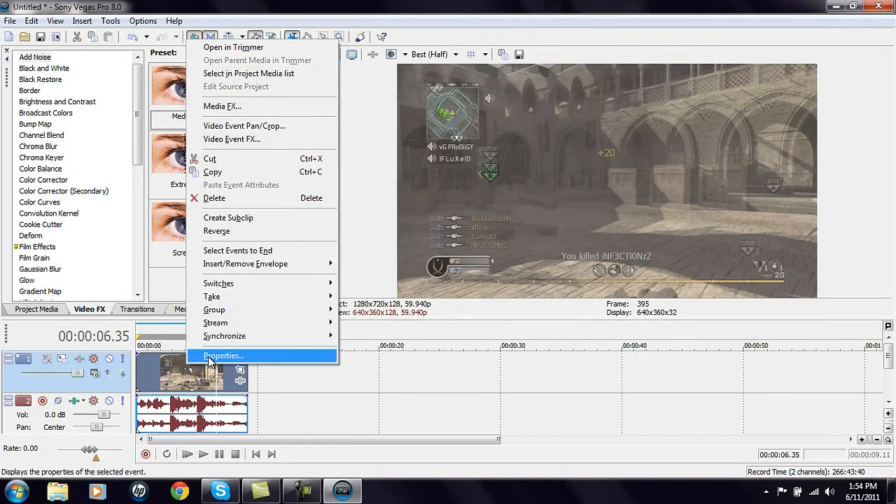
pyautogui.click(260, 356)
pyautogui.click(348, 220)
pyautogui.click(488, 367)
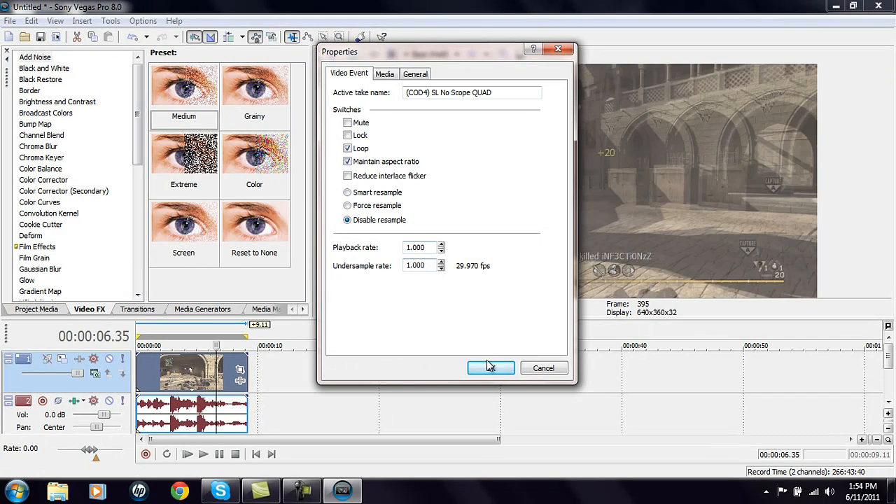
# - Inspect frames at several points of the clip and check its resample setting in the event properties
pyautogui.click(152, 379)
pyautogui.click(155, 379)
pyautogui.click(152, 379)
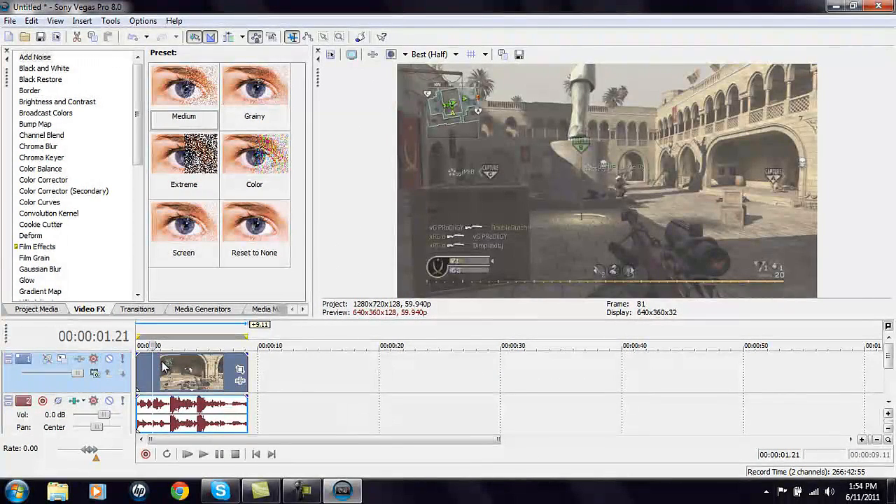
pyautogui.click(160, 362)
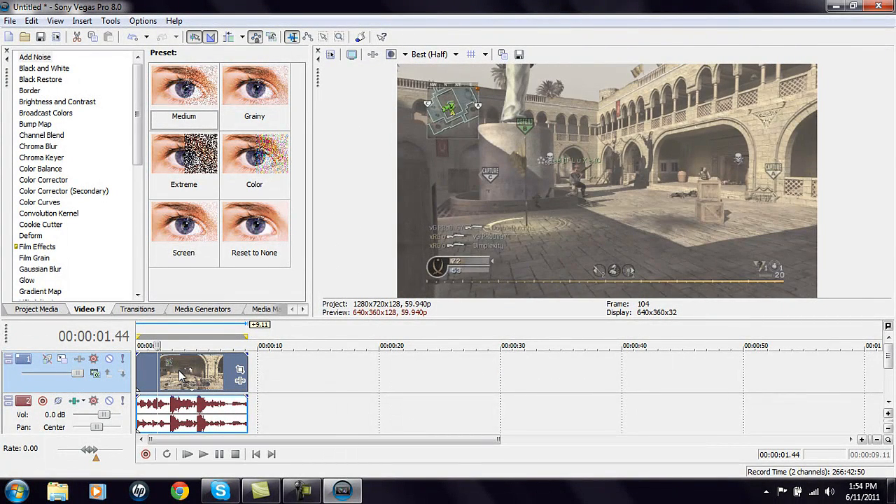
pyautogui.click(225, 366)
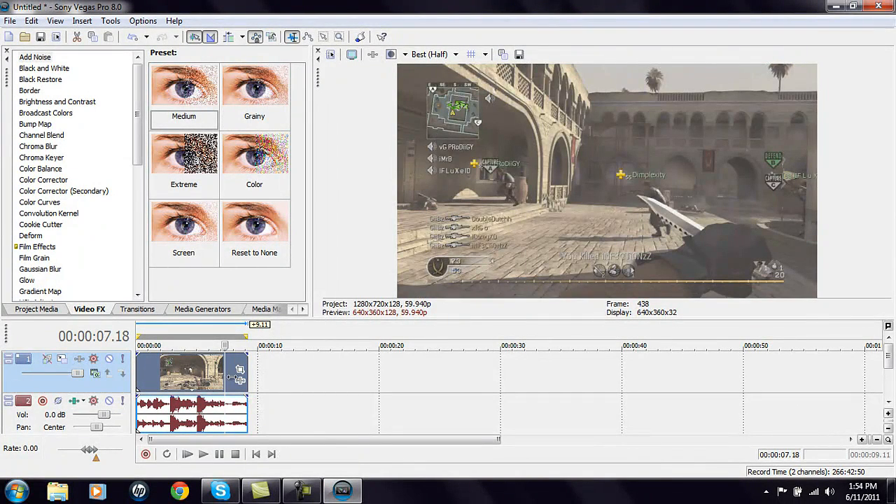
pyautogui.click(155, 365)
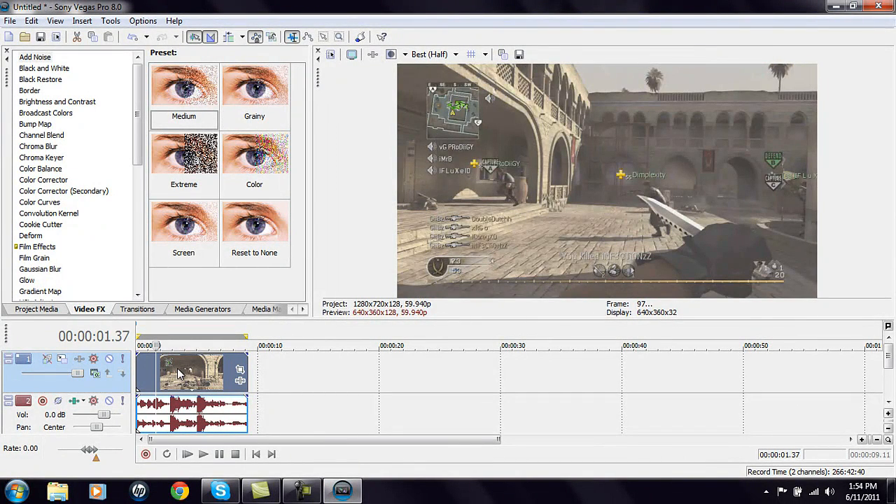
pyautogui.rightClick(169, 366)
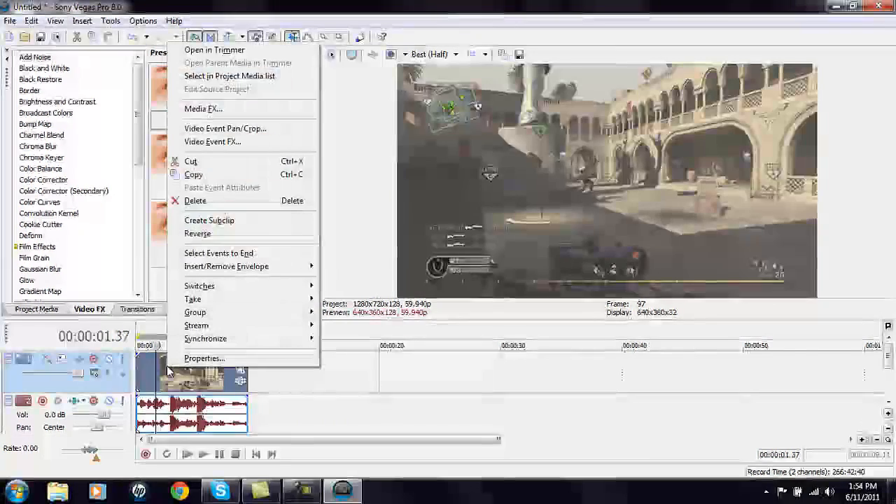
pyautogui.click(222, 359)
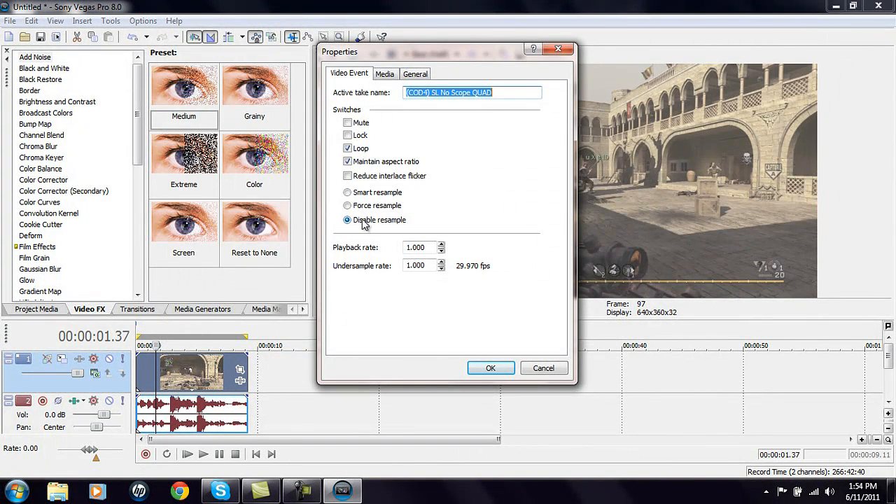
pyautogui.click(483, 368)
# - Reselect the time range from the timeline's start, trimmed to the clip's end, and place the playhead within the clip
pyautogui.press('space')
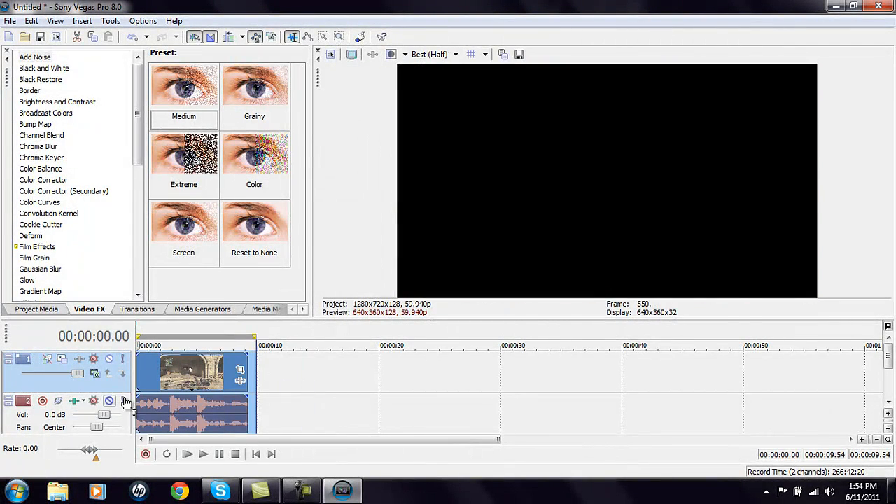
pyautogui.moveTo(256, 377); pyautogui.dragTo(247, 377)
pyautogui.click(208, 374)
# - Insert a new video track above the existing one and copy the clip onto it, aligned with the original
pyautogui.rightClick(298, 367)
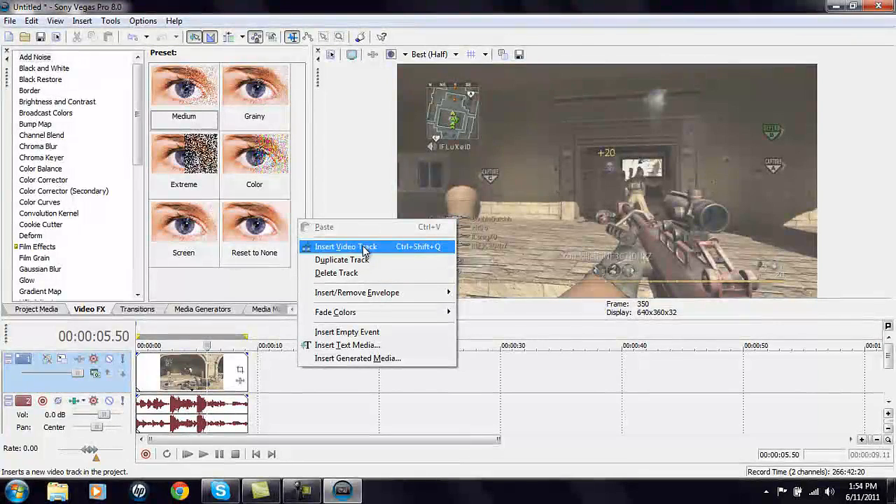
pyautogui.click(362, 246)
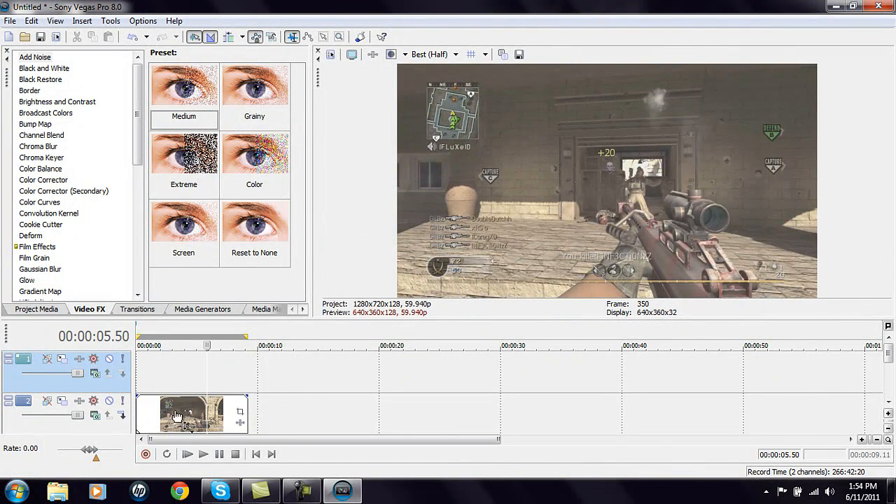
pyautogui.click(176, 372)
pyautogui.click(199, 419)
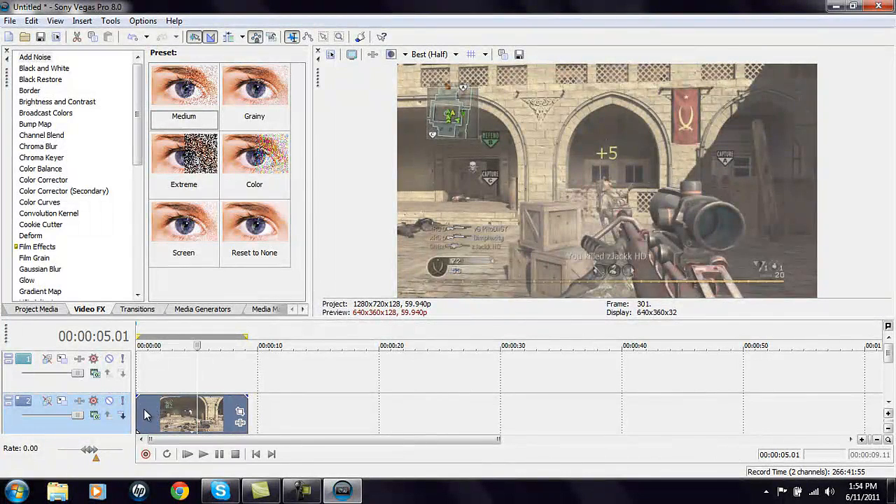
pyautogui.moveTo(168, 412); pyautogui.dragTo(172, 377)
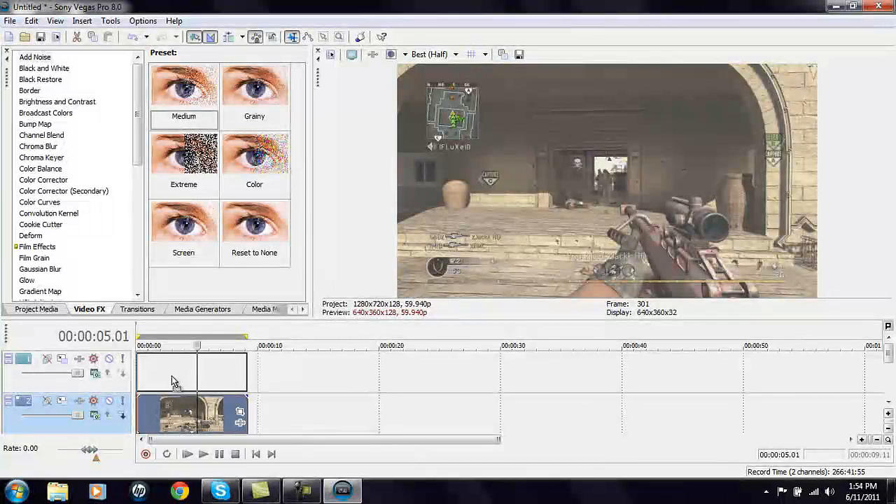
pyautogui.moveTo(174, 381); pyautogui.dragTo(173, 381)
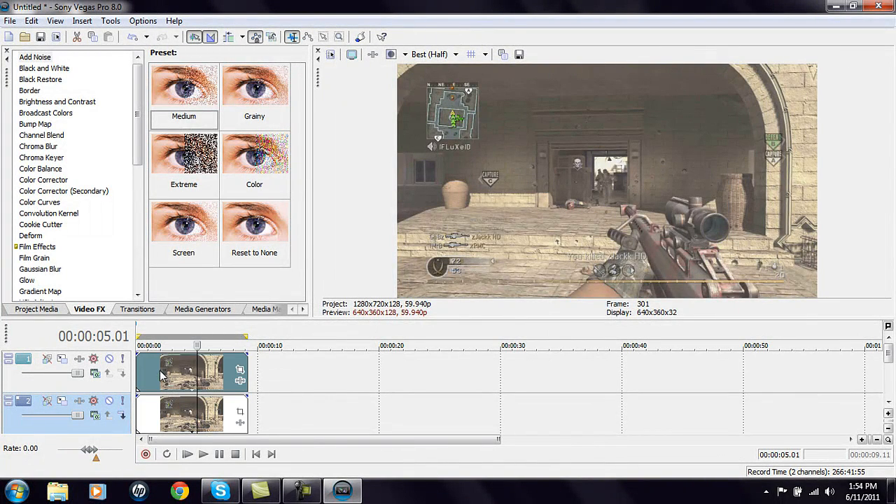
# - Apply the 100% Black and White effect preset to the clip on the lower video track
pyautogui.click(151, 375)
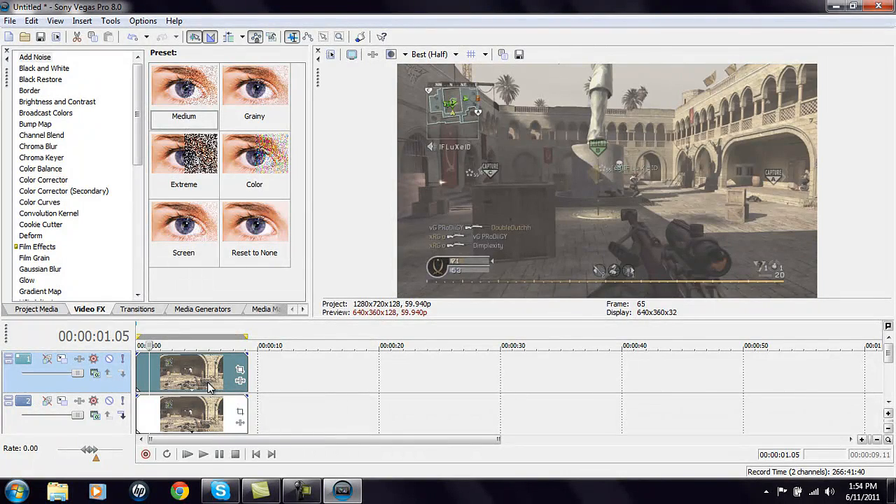
pyautogui.click(226, 378)
pyautogui.click(154, 378)
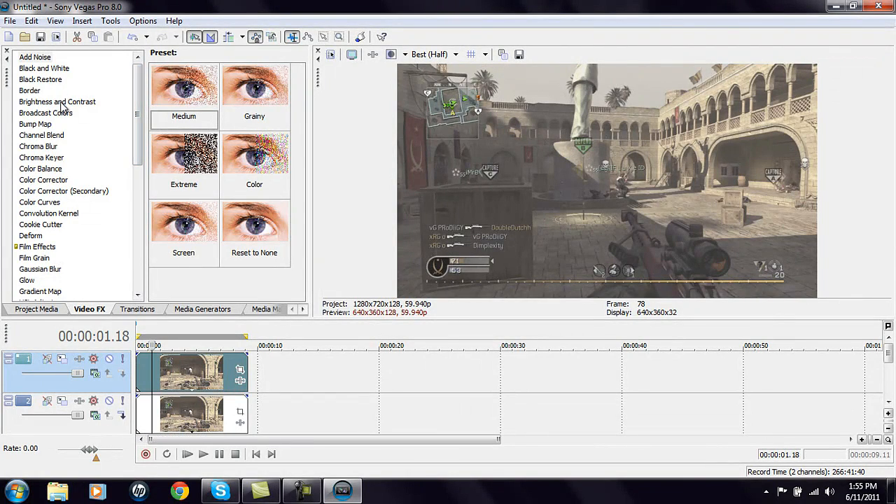
pyautogui.click(60, 79)
pyautogui.click(60, 68)
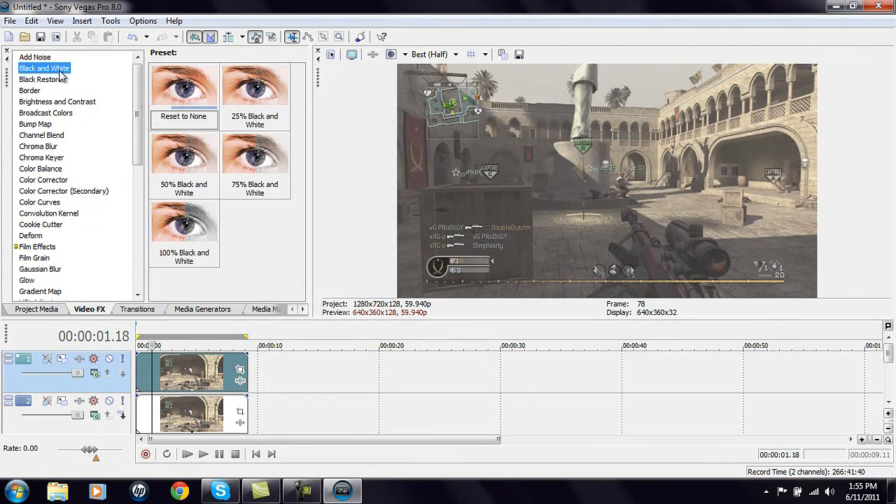
pyautogui.moveTo(185, 231); pyautogui.dragTo(194, 413)
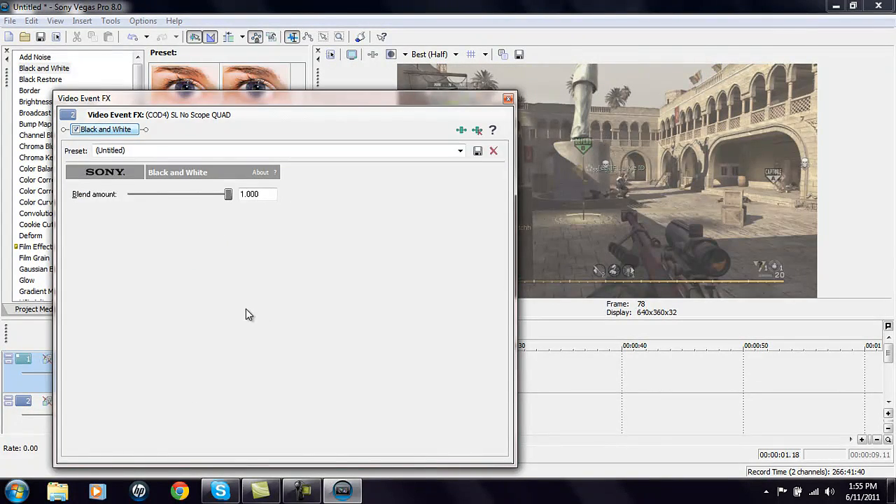
pyautogui.click(508, 98)
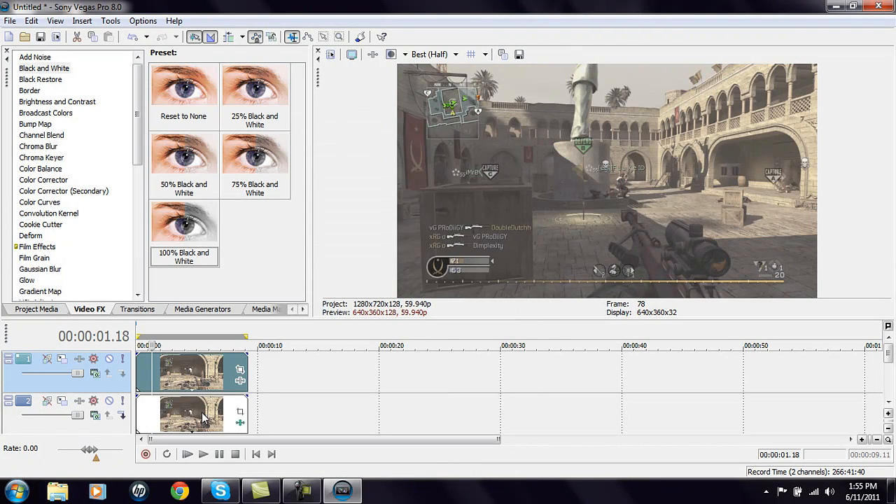
# - Check the lower clip's Black and White effect, and set the upper track's compositing mode to Hard Light
pyautogui.click(240, 421)
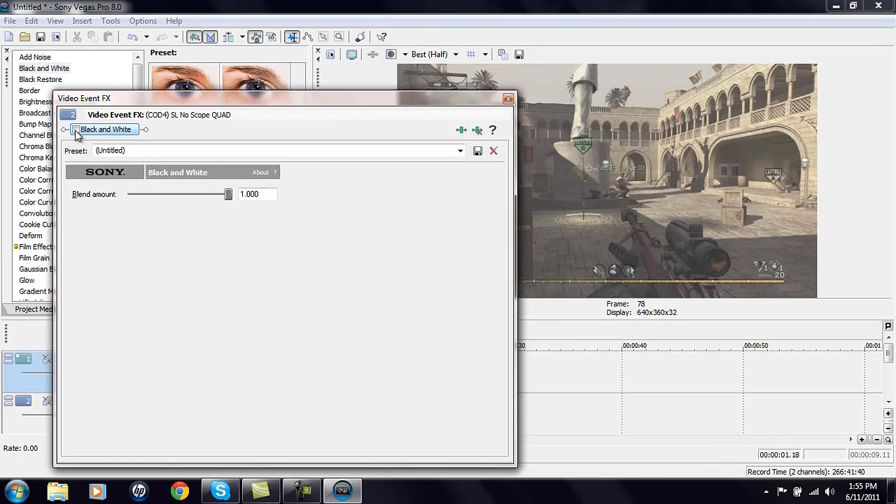
pyautogui.click(508, 98)
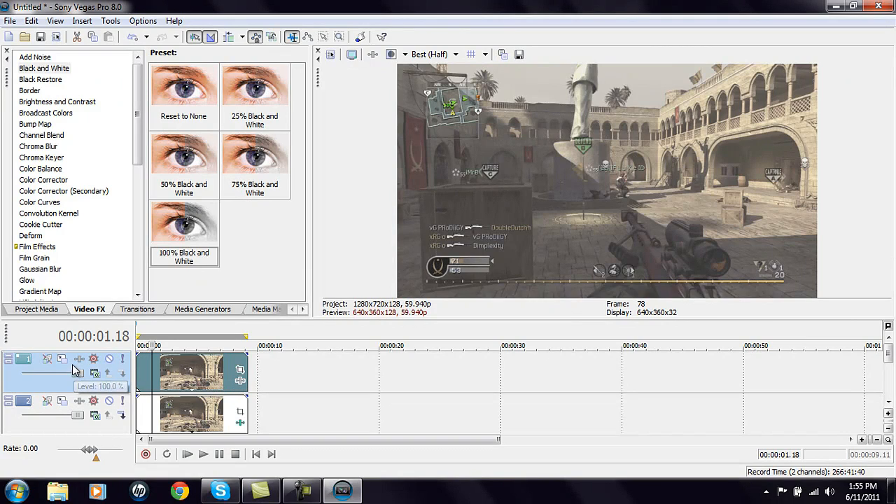
pyautogui.click(96, 373)
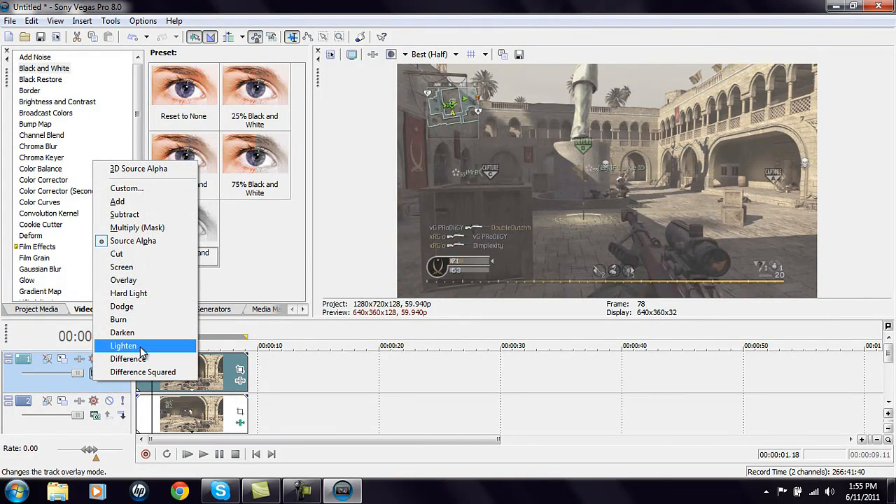
pyautogui.click(144, 294)
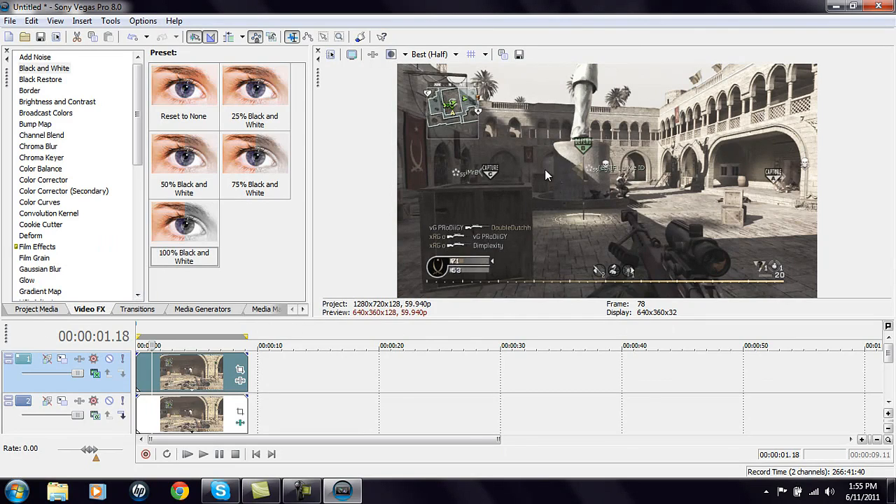
# - Compare the picture with and without the lower clip's Black and White effect, and review the upper track's compositing modes
pyautogui.click(240, 423)
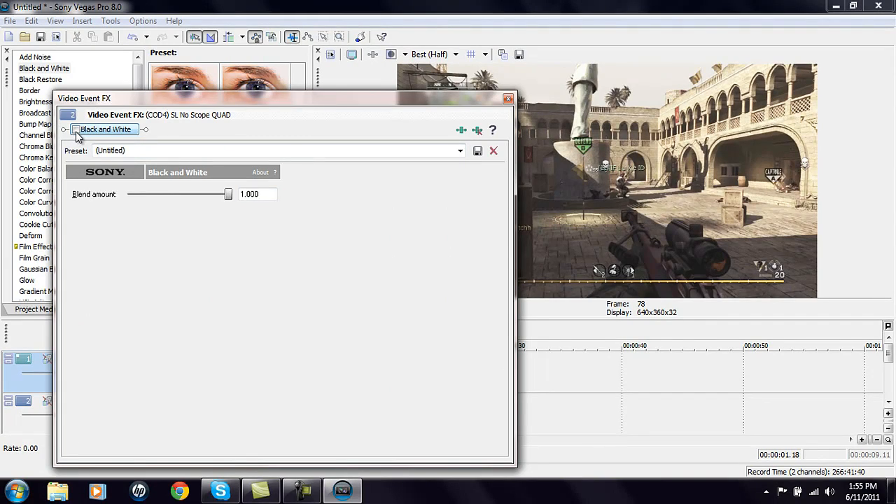
pyautogui.click(508, 98)
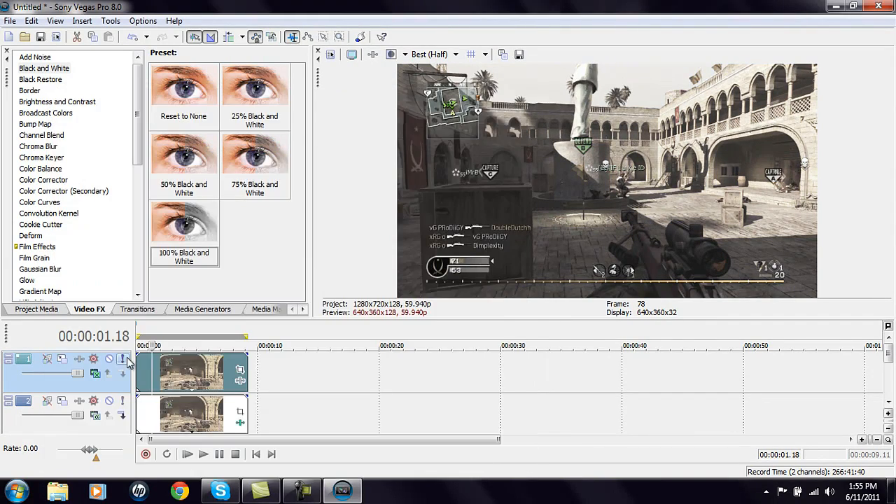
pyautogui.click(93, 372)
pyautogui.click(138, 306)
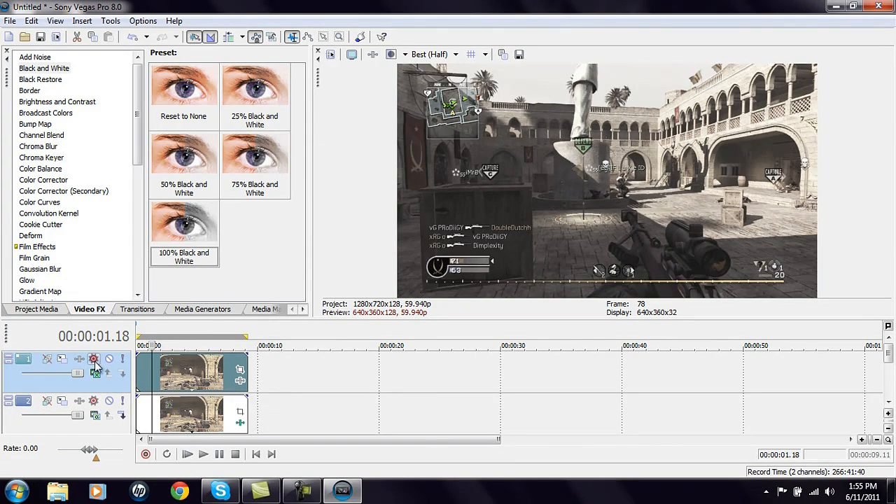
# - Start a video event effects chain on the upper clip with Sony Brightness and Contrast followed by Sony Levels
pyautogui.click(240, 381)
pyautogui.moveTo(205, 485)
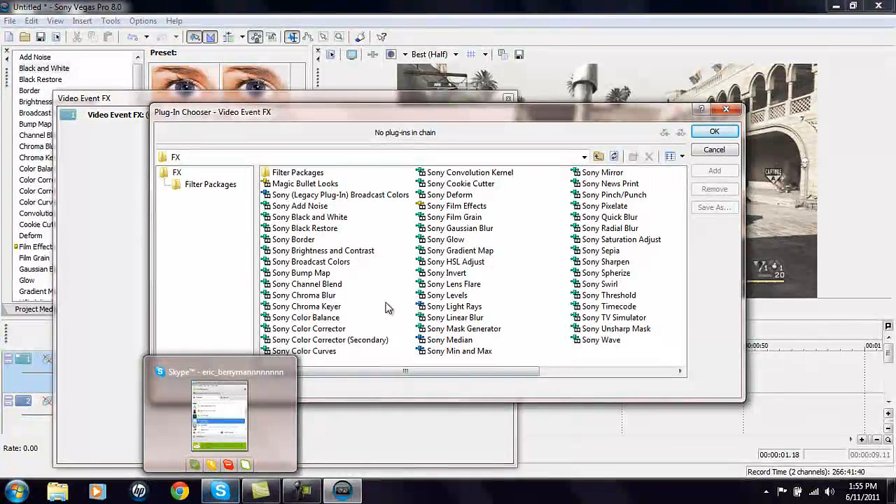
pyautogui.click(336, 255)
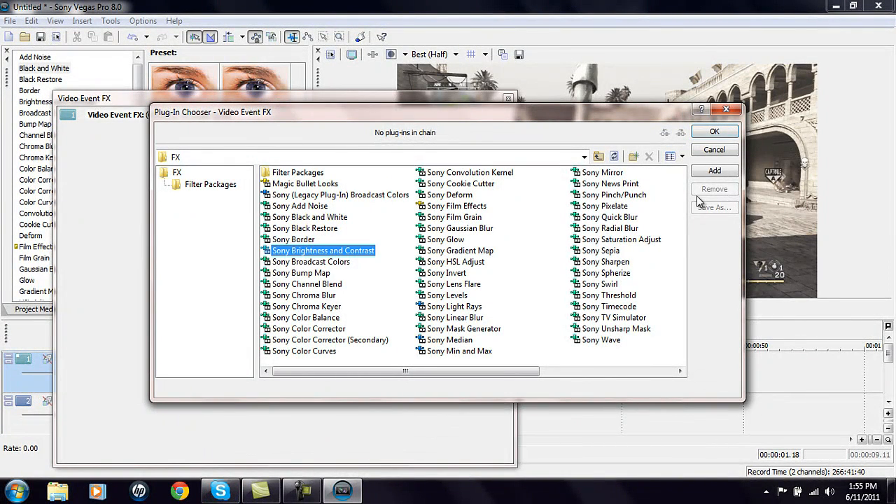
pyautogui.click(722, 173)
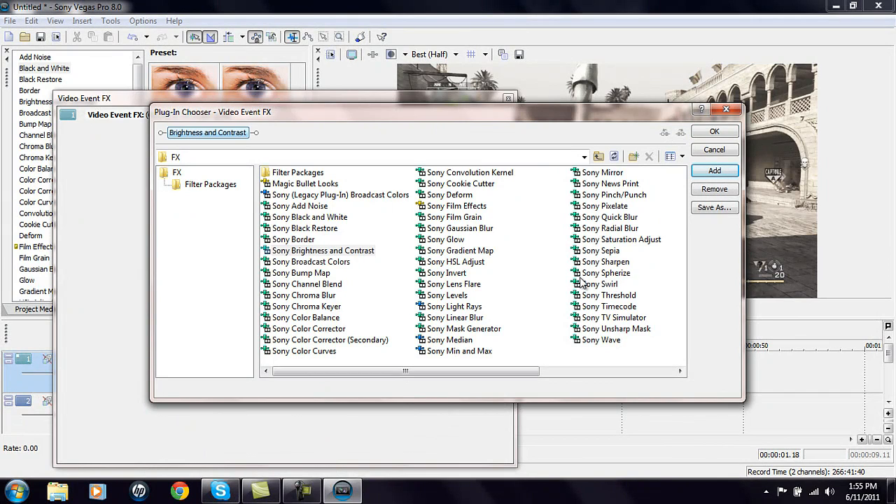
pyautogui.click(449, 295)
pyautogui.click(715, 172)
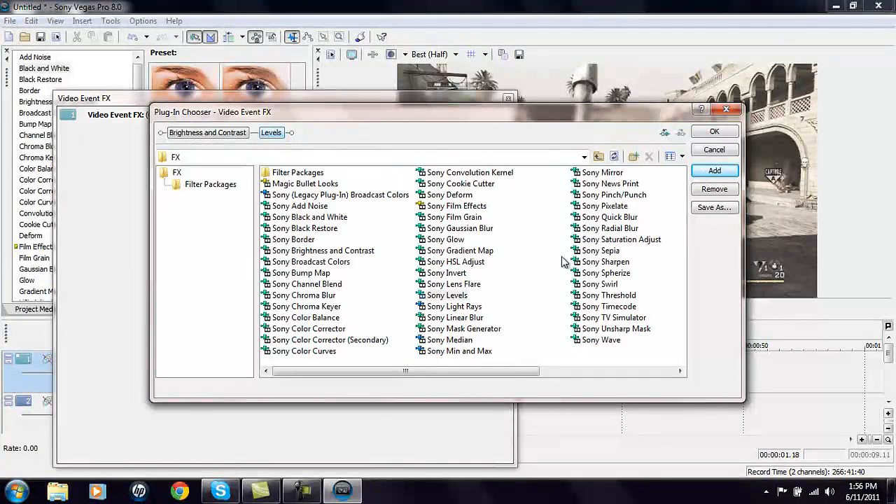
# - Add Sony Unsharp Mask, Sony Sharpen and Sony Color Curves to the upper clip's effects chain and confirm the chain
pyautogui.click(626, 330)
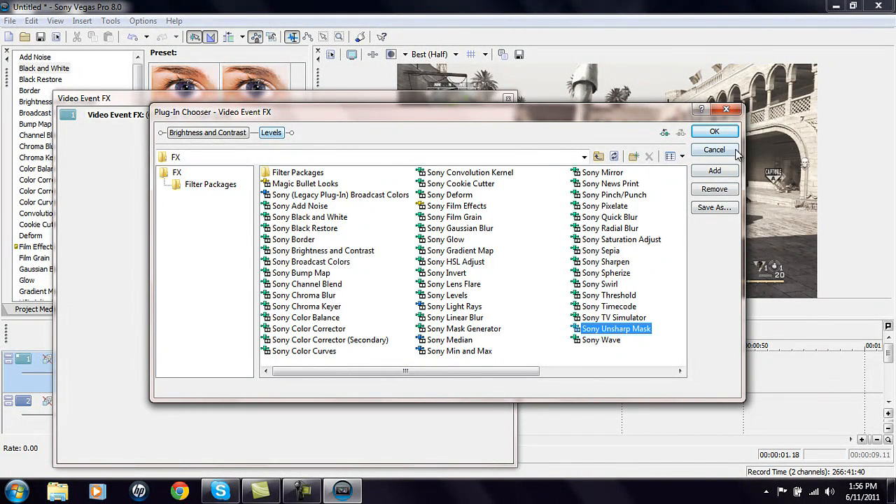
pyautogui.click(727, 174)
pyautogui.click(617, 263)
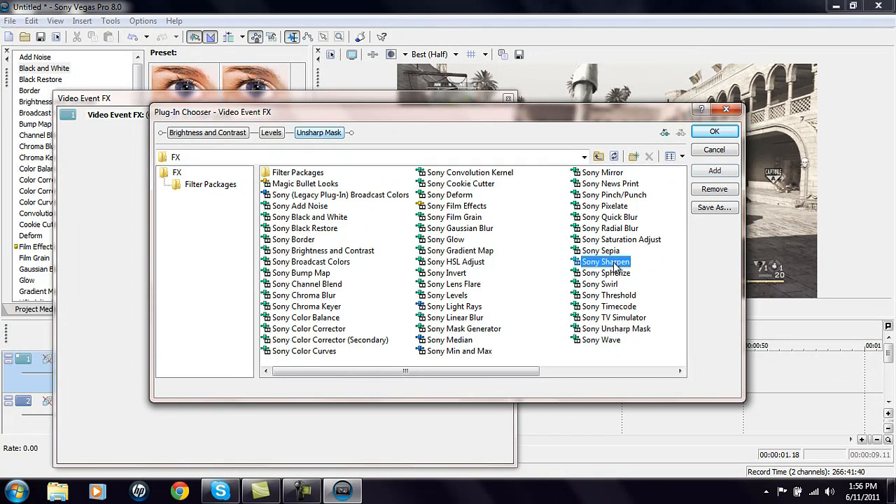
pyautogui.click(709, 171)
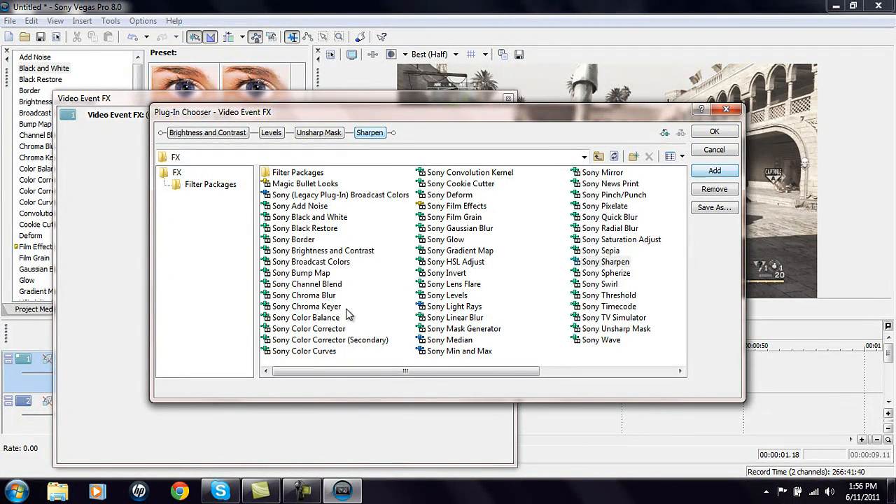
pyautogui.click(321, 355)
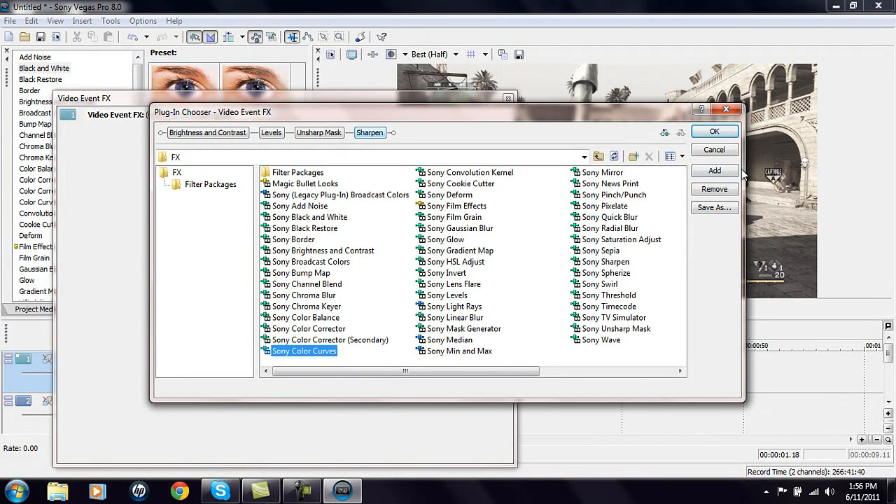
pyautogui.click(715, 174)
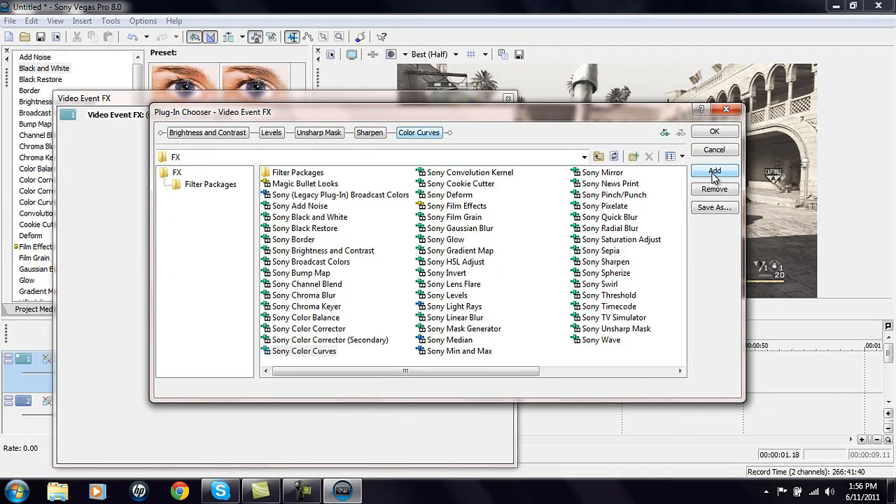
pyautogui.click(711, 133)
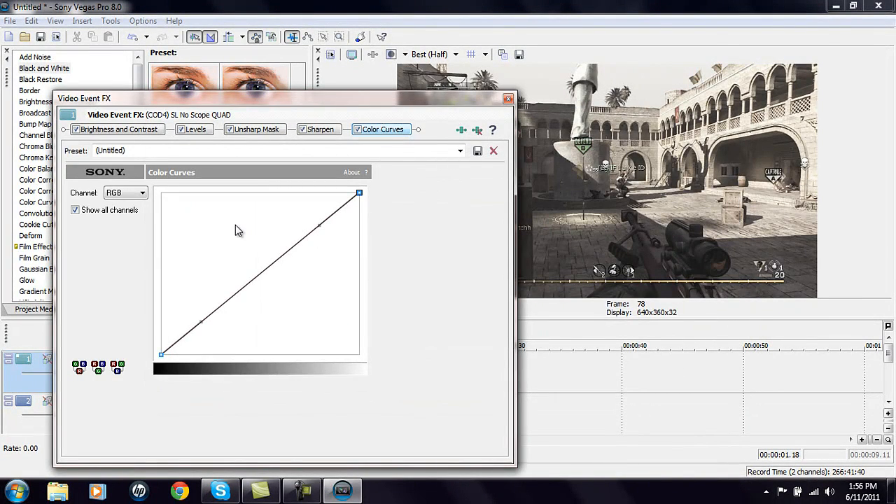
# - Apply the Dark Blue CC preset to Brightness and Contrast: brightness 0.04, contrast 0.08, contrast center 0.55
pyautogui.click(134, 133)
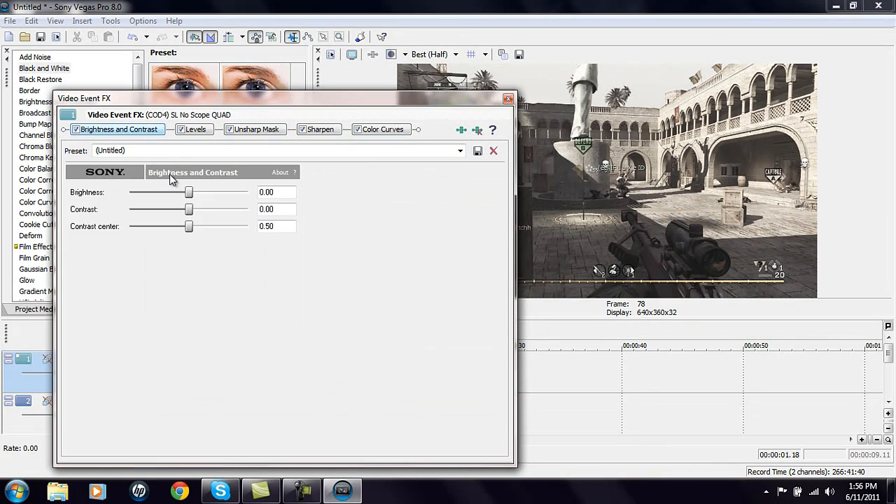
pyautogui.click(460, 151)
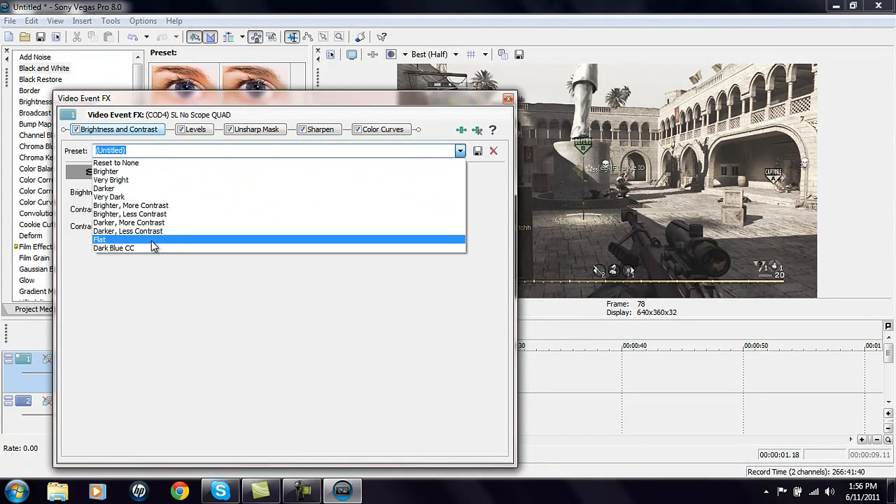
pyautogui.click(224, 248)
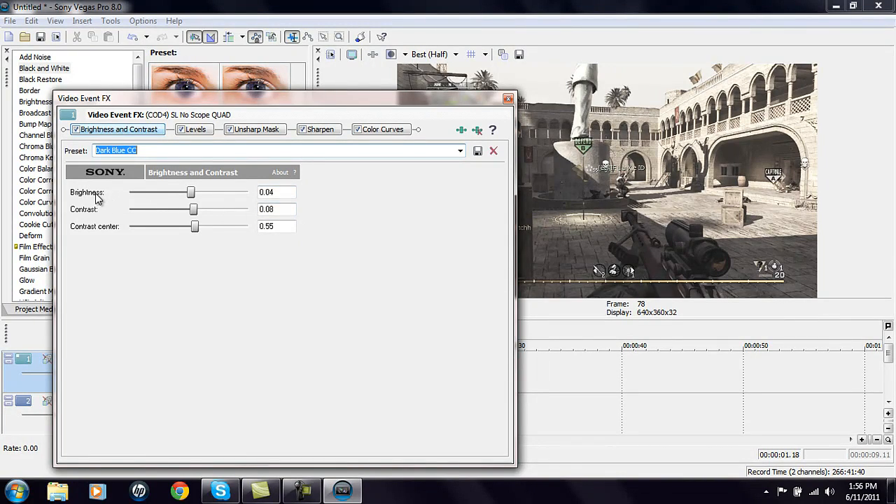
pyautogui.click(277, 193)
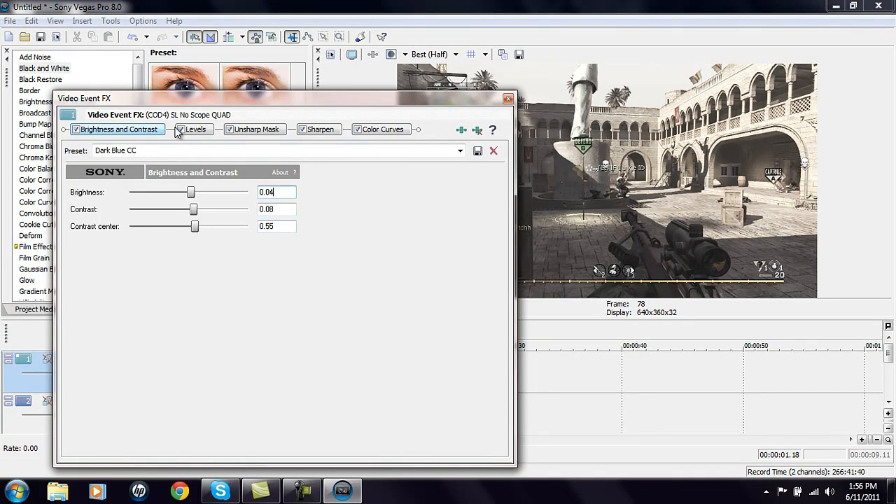
# - Apply the Dark Blue CC preset to Levels: all channels, input end 0.900, output end 1.000, gamma 1.000
pyautogui.click(204, 134)
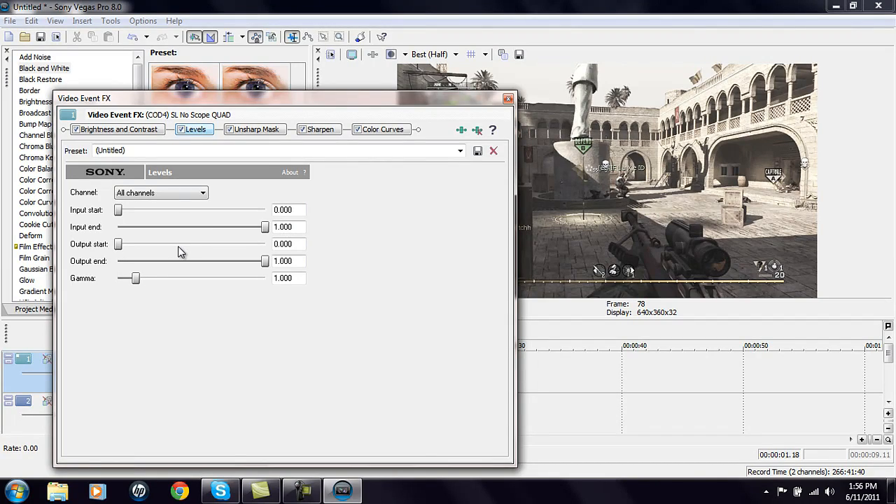
pyautogui.click(460, 150)
pyautogui.click(430, 225)
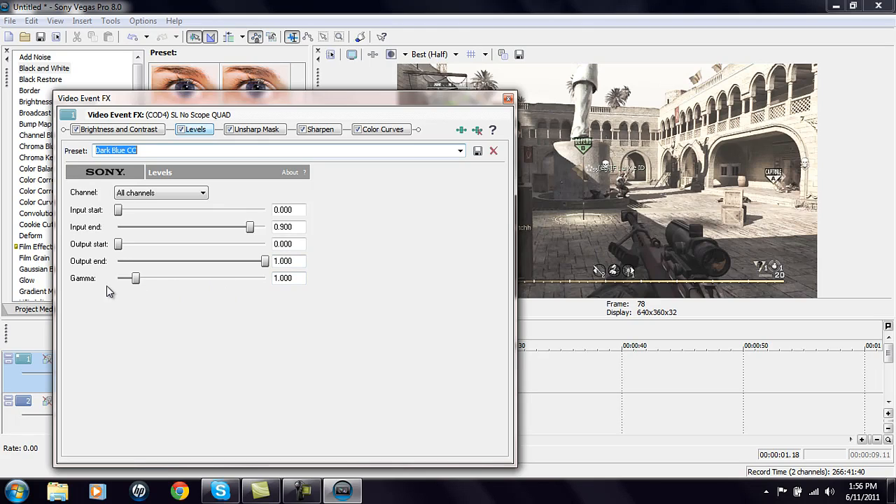
# - Apply the Dark Blue CC preset to Unsharp Mask: amount 0.195, radius 0.675, threshold 0.000
pyautogui.click(256, 132)
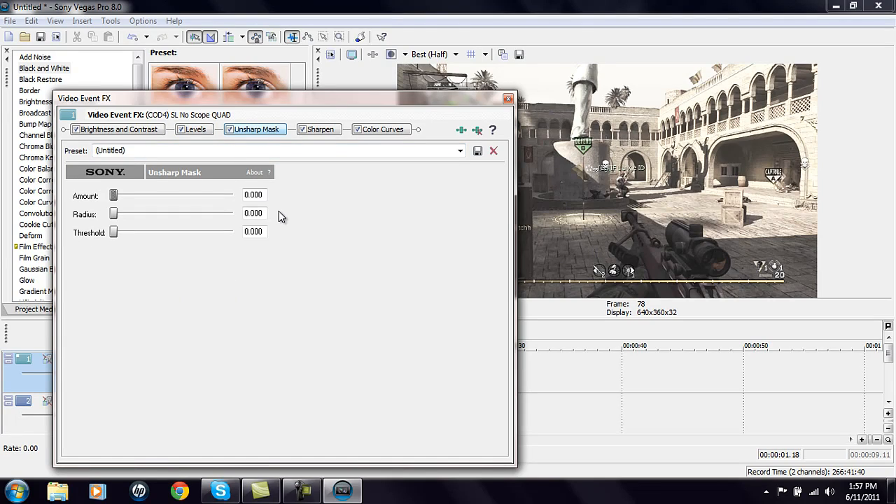
pyautogui.click(460, 150)
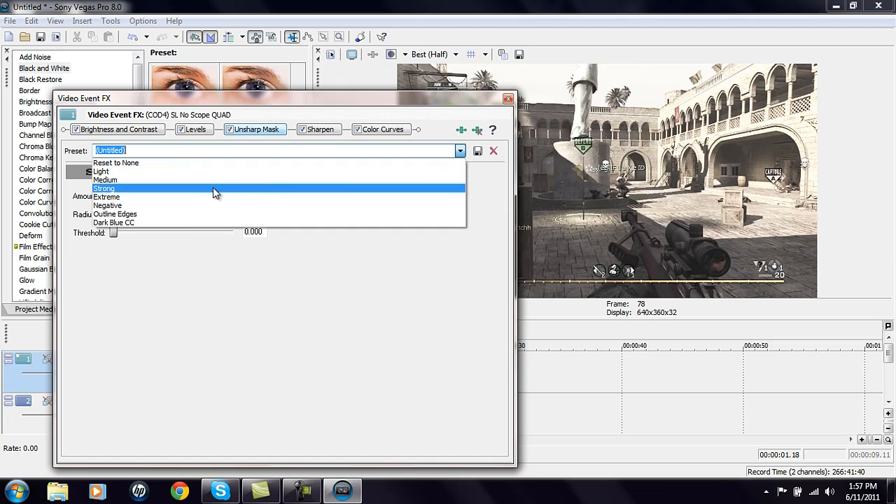
pyautogui.click(132, 222)
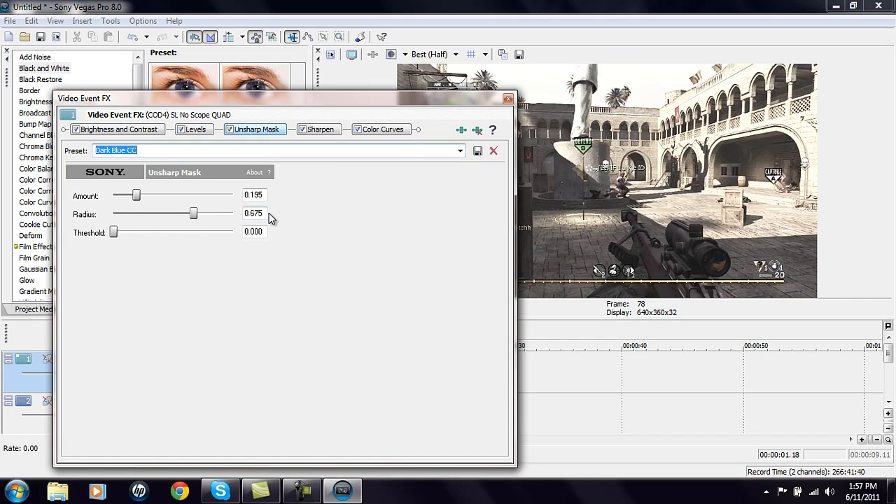
pyautogui.click(114, 234)
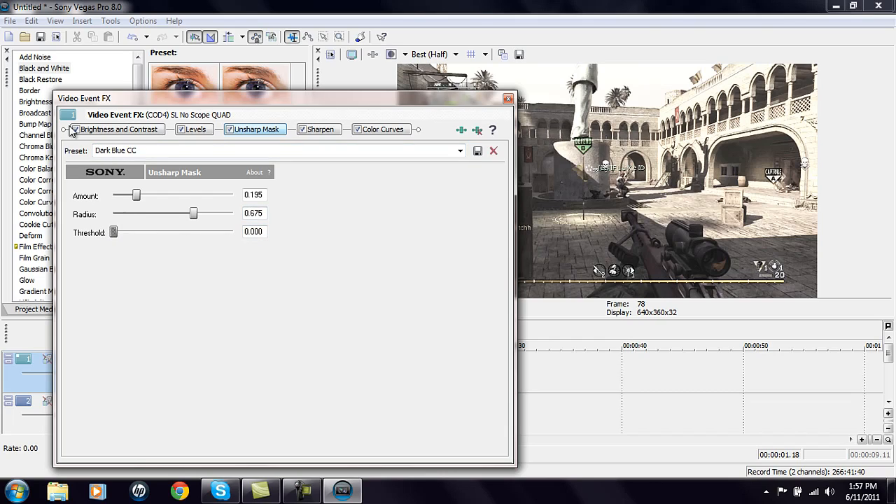
# - Compare the picture with individual effects in the chain switched off and on, and check the Sharpen settings
pyautogui.click(78, 131)
pyautogui.click(77, 129)
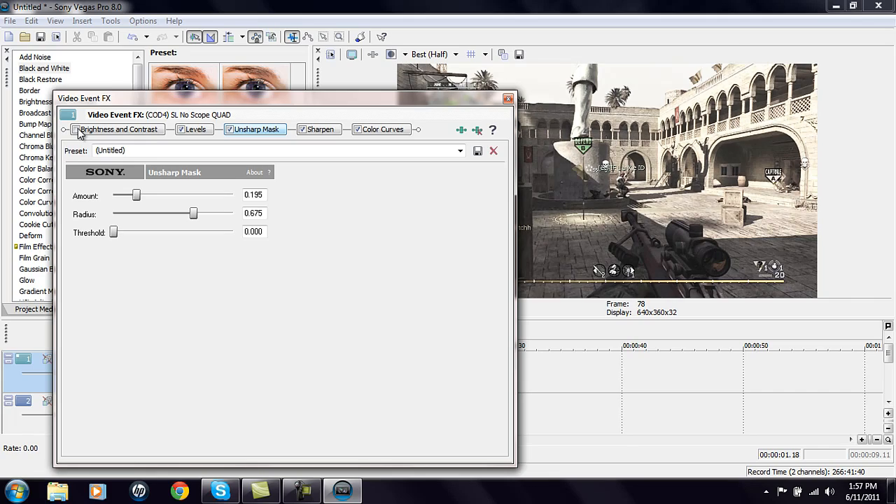
pyautogui.click(182, 130)
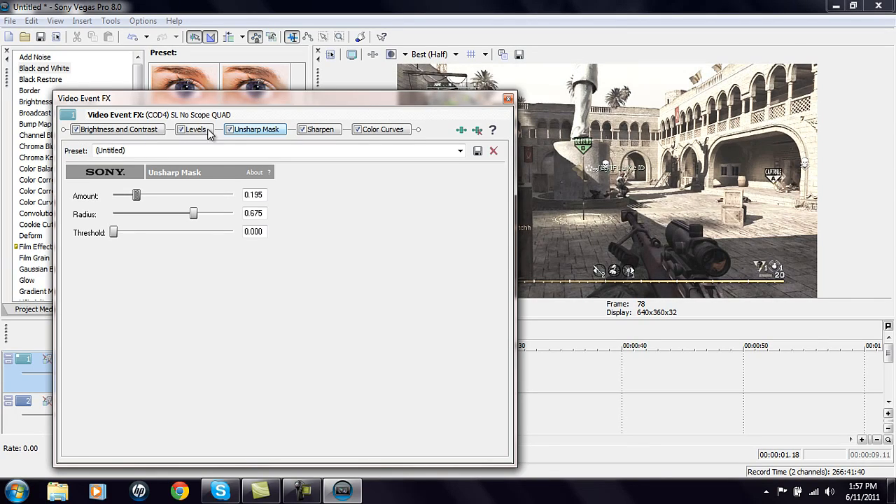
pyautogui.click(230, 131)
pyautogui.click(324, 130)
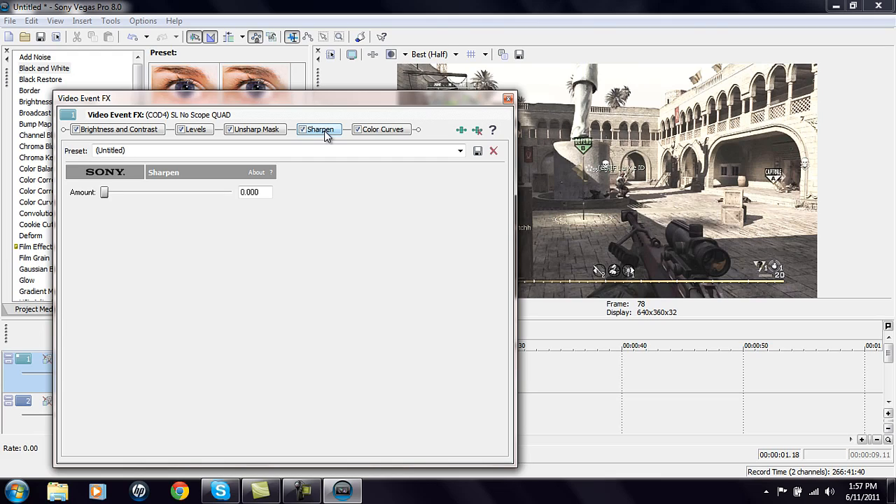
# - Apply the Dark Blue CC preset to the upper clip's Color Curves effect
pyautogui.click(382, 130)
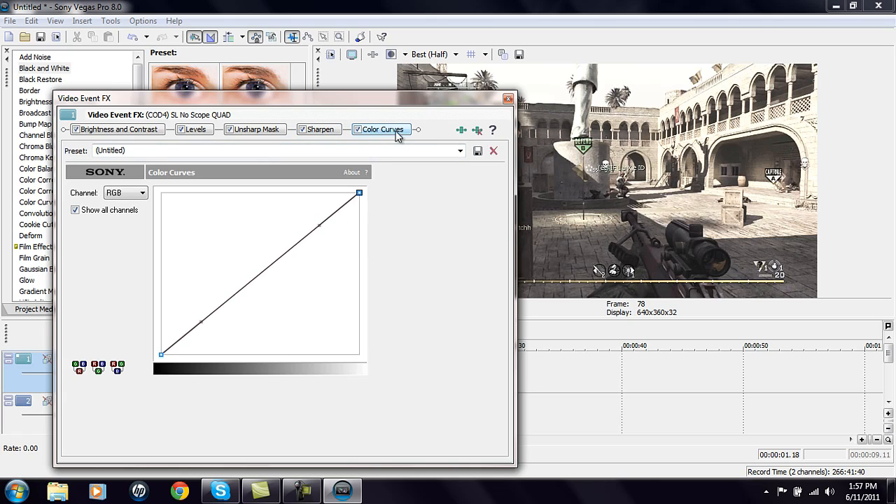
pyautogui.click(460, 150)
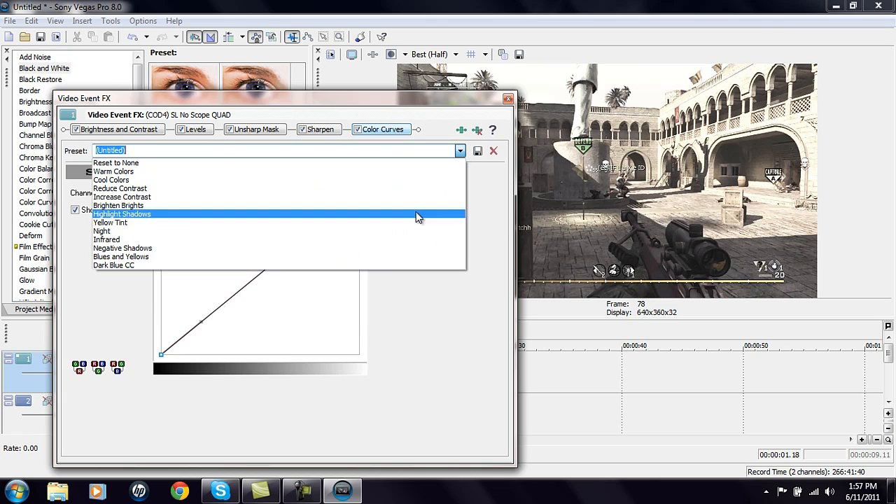
pyautogui.click(166, 264)
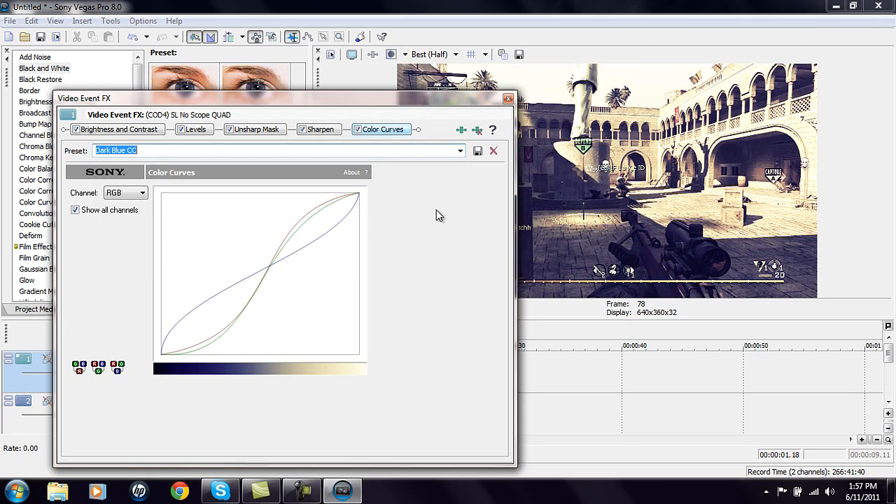
# - Examine the shape and handle positions of the red, green and blue channel curves one after another
pyautogui.click(140, 195)
pyautogui.click(133, 196)
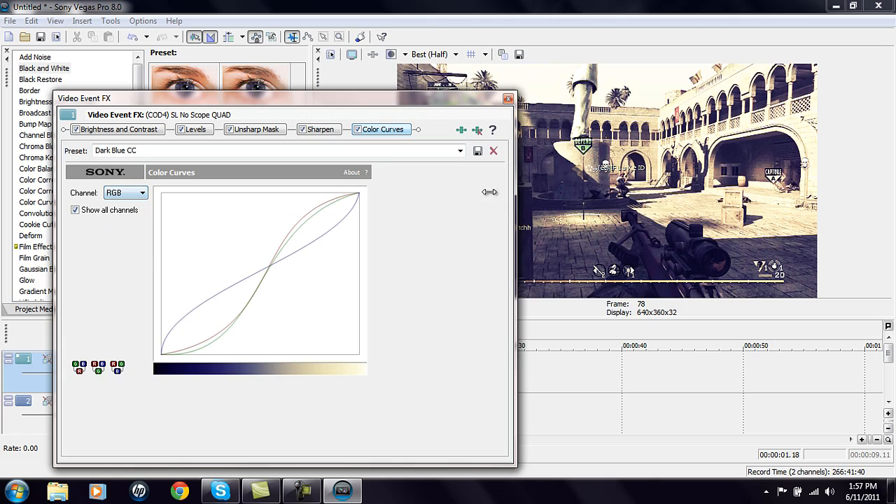
pyautogui.click(140, 194)
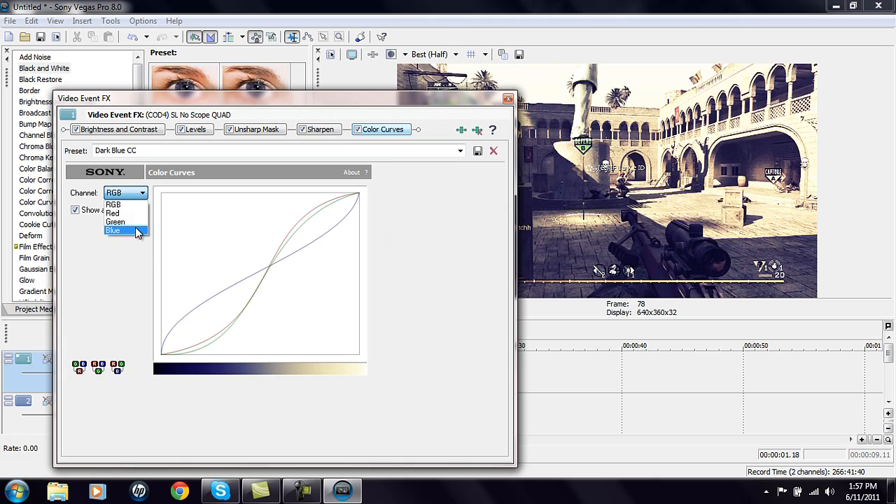
pyautogui.click(135, 217)
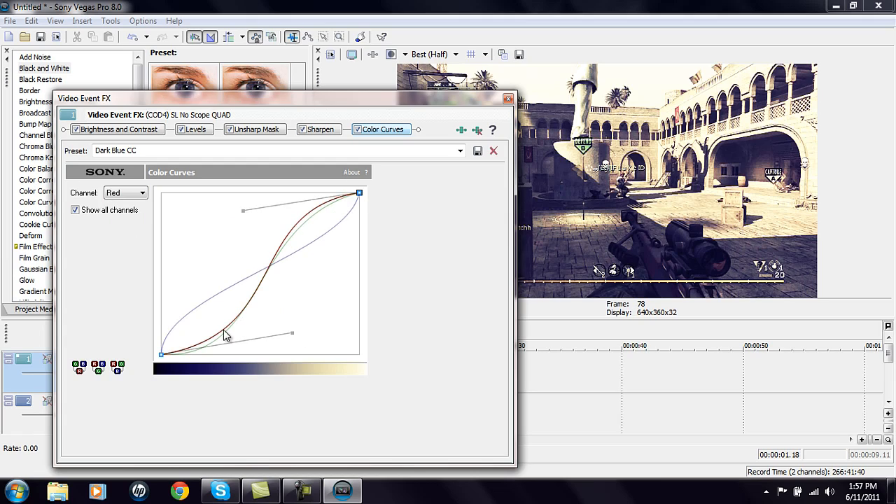
pyautogui.click(136, 193)
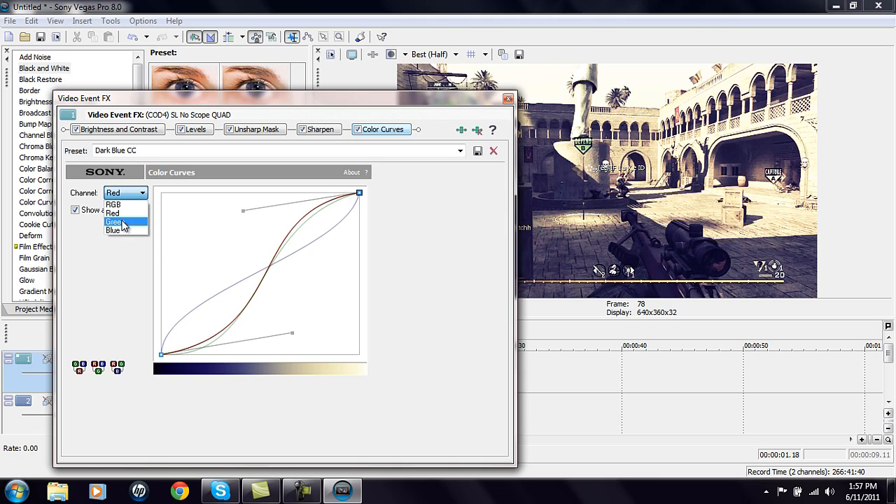
pyautogui.click(115, 222)
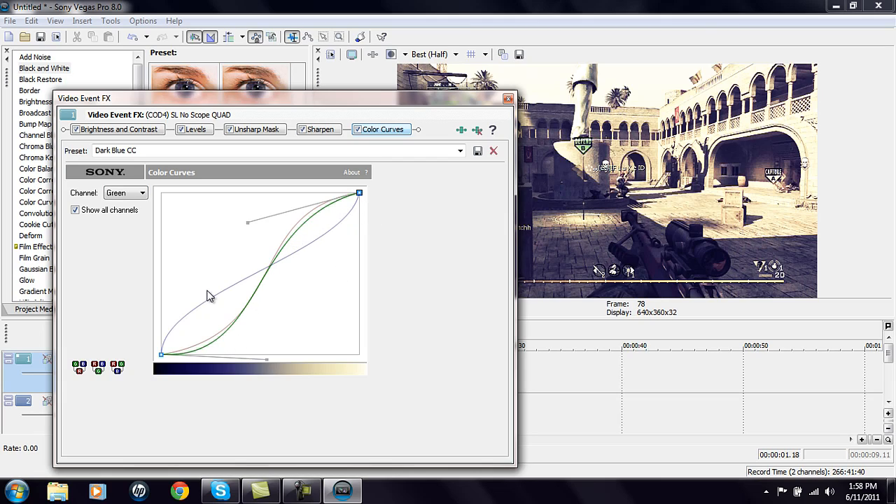
pyautogui.click(140, 194)
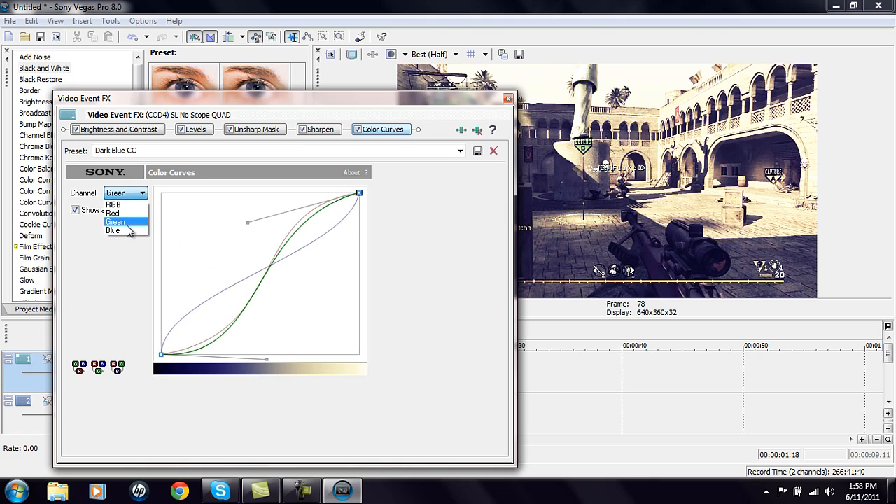
pyautogui.click(124, 231)
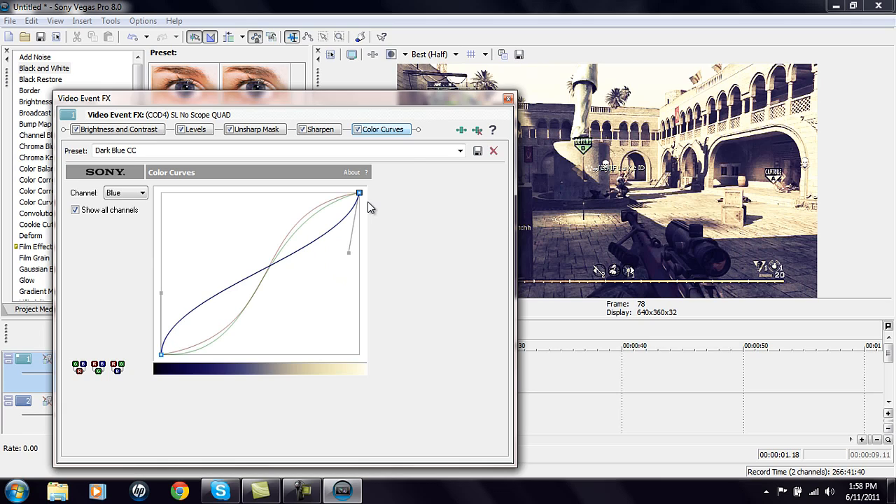
# - Close the video event effects window and check the corrected picture at other frames of the clip
pyautogui.click(508, 101)
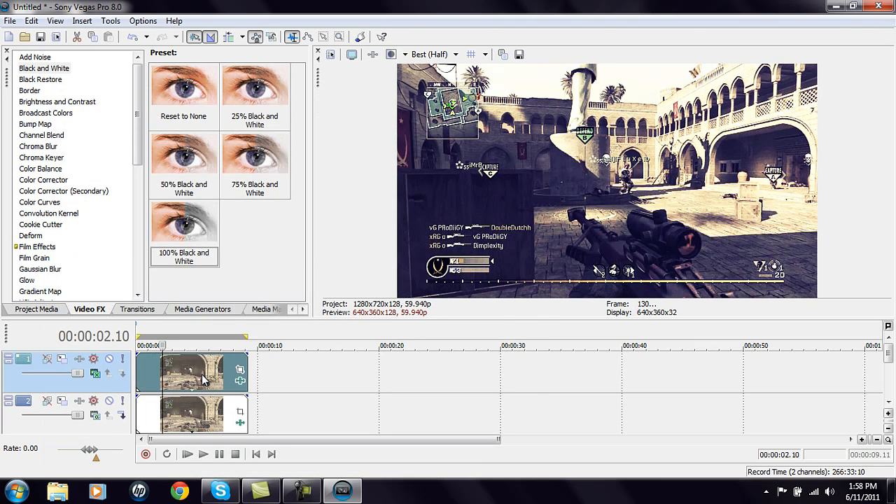
pyautogui.click(158, 367)
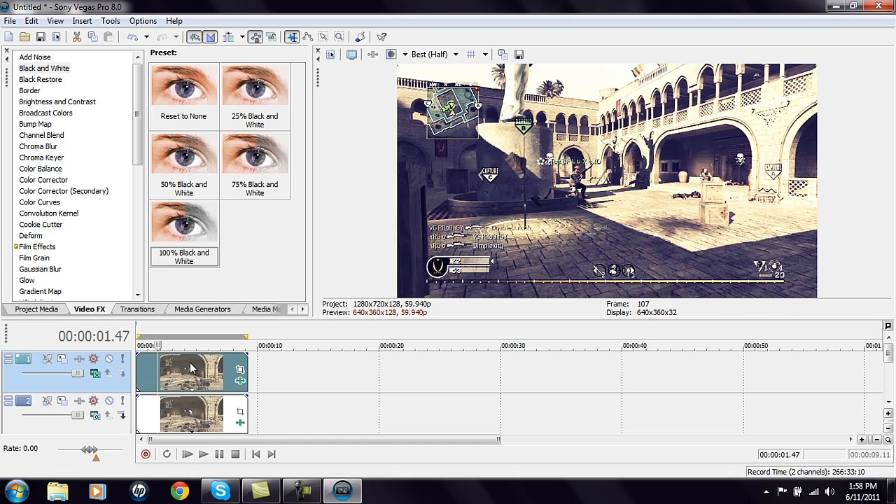
# - Check the color-corrected picture at several frames between about one and two seconds into the clip
pyautogui.click(154, 370)
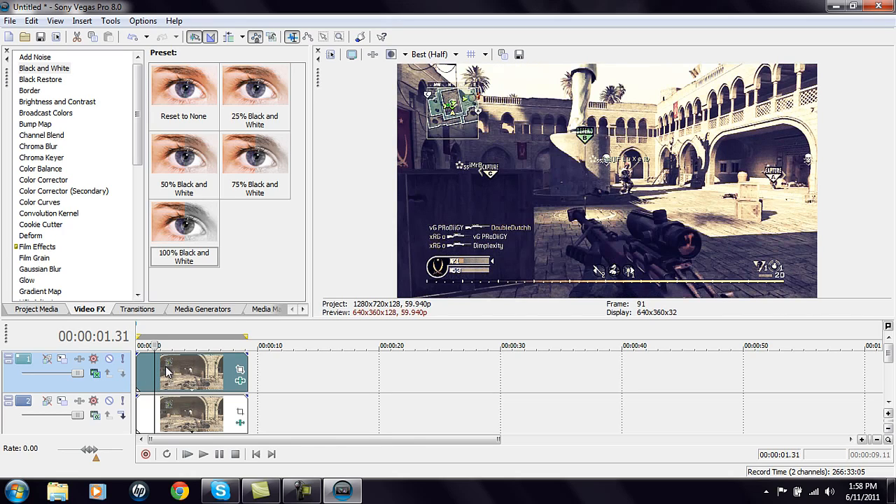
pyautogui.click(162, 369)
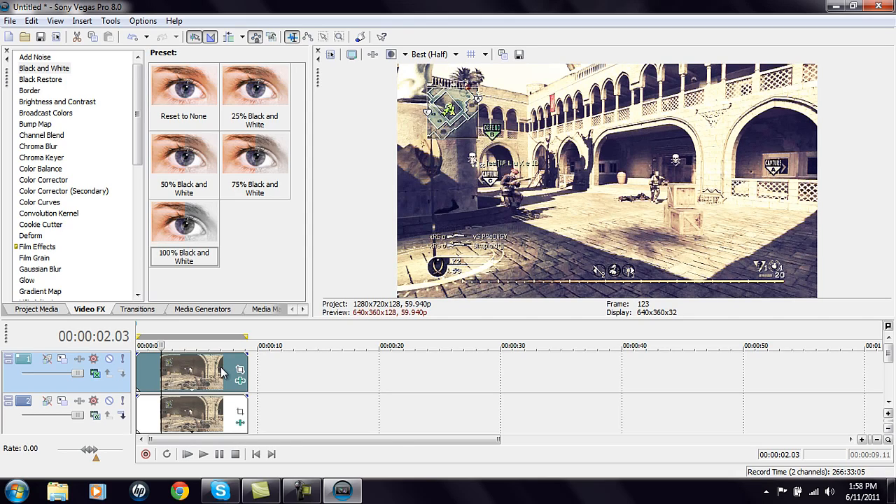
pyautogui.click(155, 376)
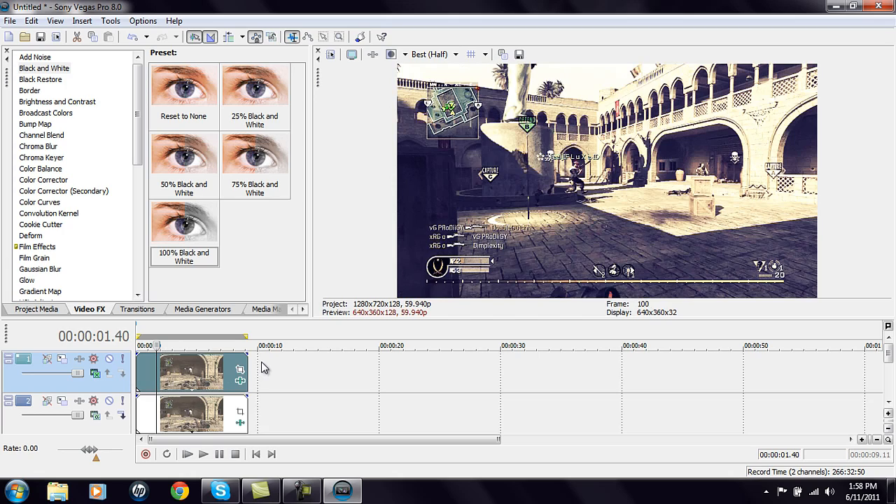
# - Set the loop region to the clip's full length, and check the picture at frames within it
pyautogui.moveTo(260, 362); pyautogui.dragTo(57, 378)
pyautogui.moveTo(259, 365); pyautogui.dragTo(247, 364)
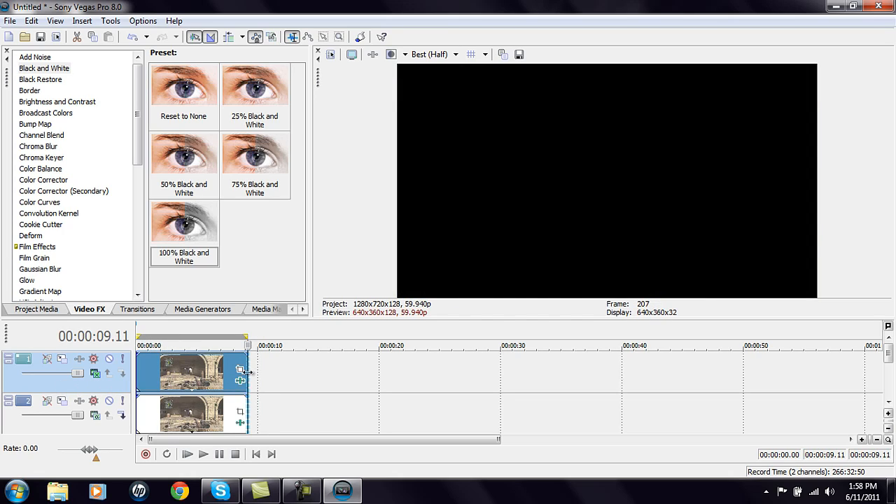
pyautogui.click(199, 368)
pyautogui.click(160, 373)
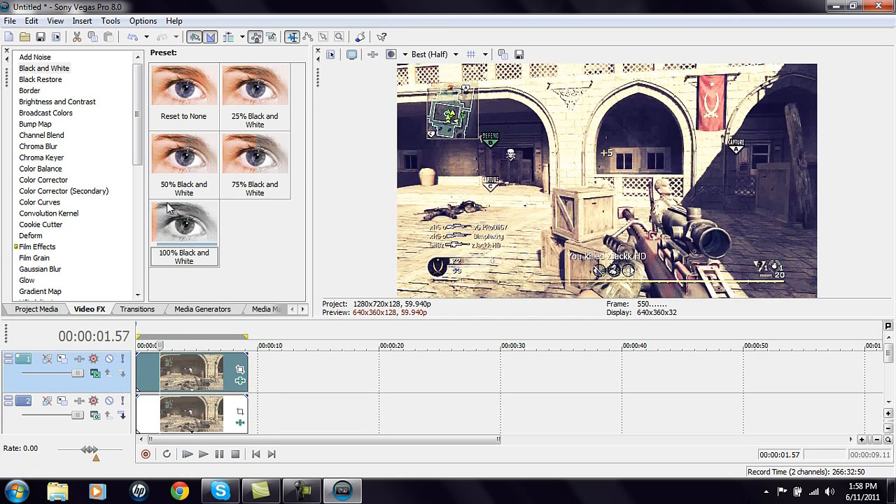
# - Start a render of the project to the Desktop as a MainConcept AVC/AAC (*.mp4) file named Tutorial
pyautogui.click(10, 21)
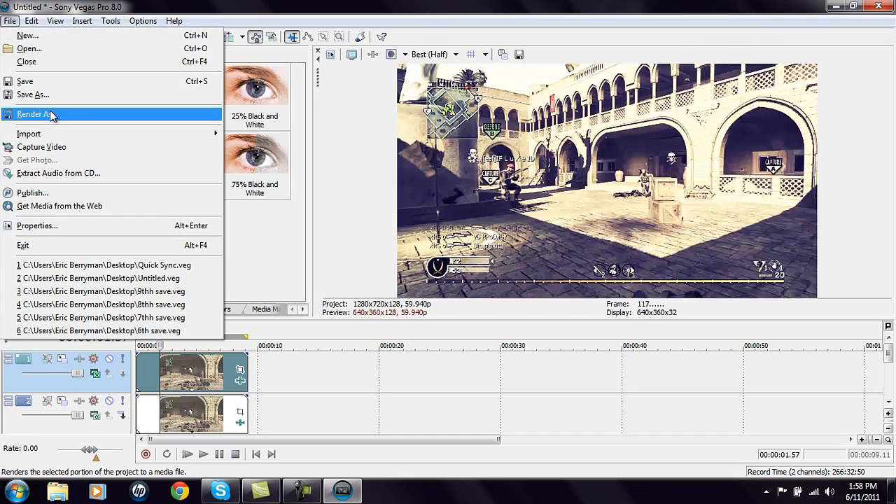
pyautogui.click(51, 114)
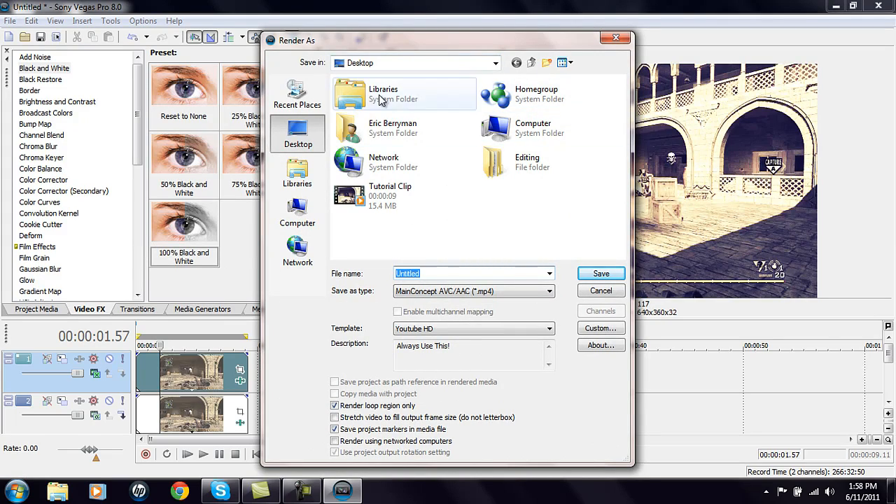
pyautogui.write('Tutorial')
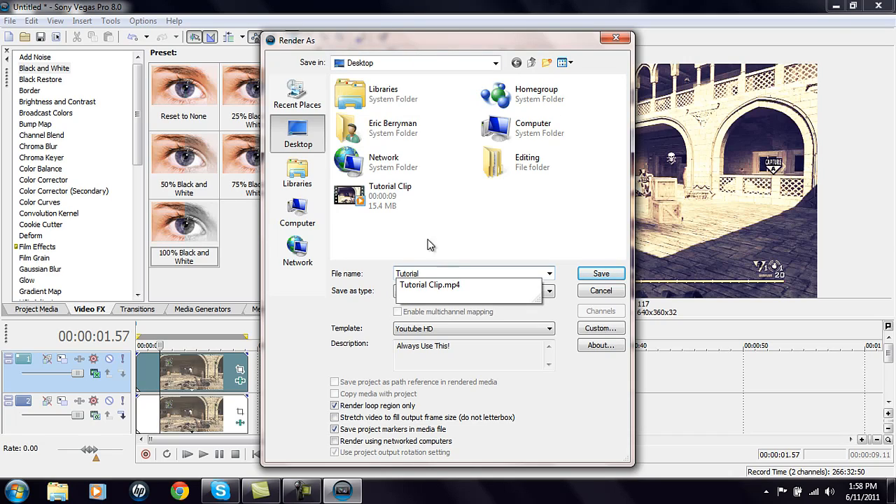
pyautogui.press('Tab')
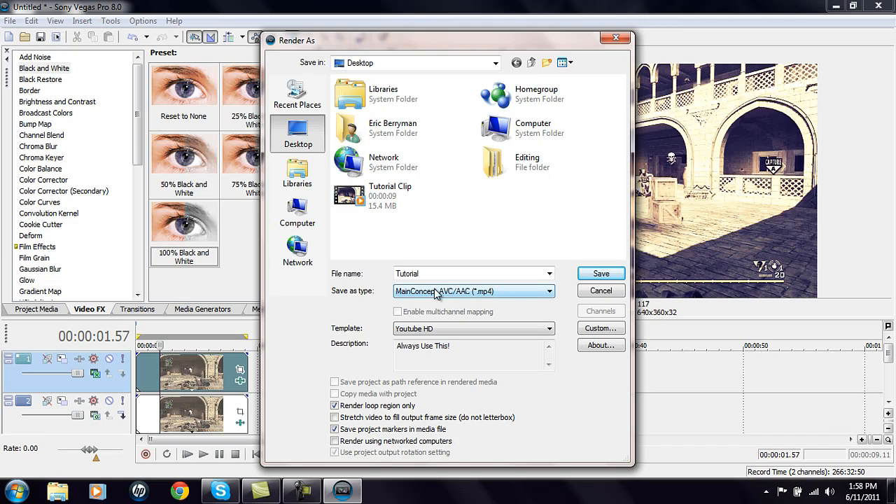
# - Choose the Youtube HD render template
pyautogui.click(499, 327)
pyautogui.click(469, 339)
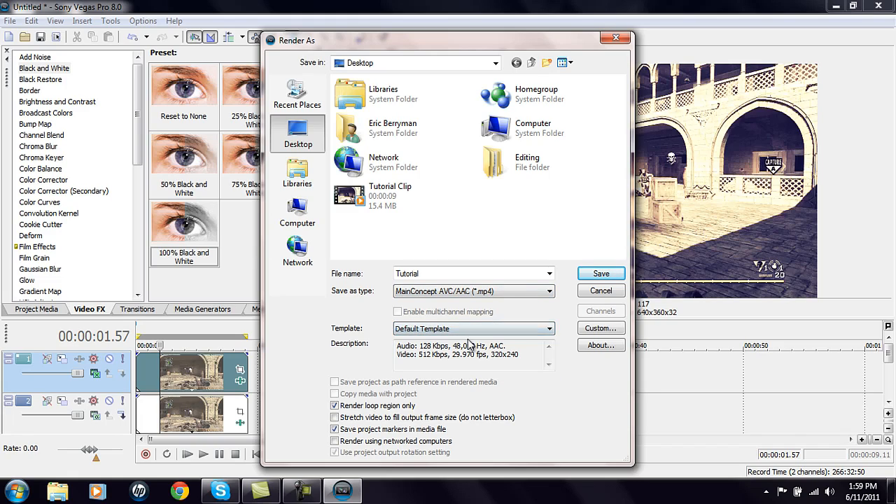
pyautogui.click(549, 329)
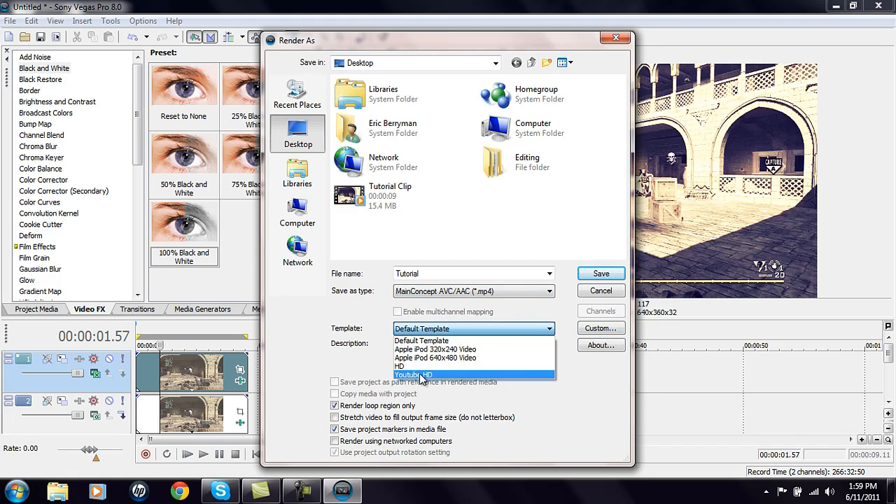
pyautogui.click(420, 375)
# - Open the Youtube HD template's custom settings and examine the video frame width, height, profile and frame rate
pyautogui.click(601, 330)
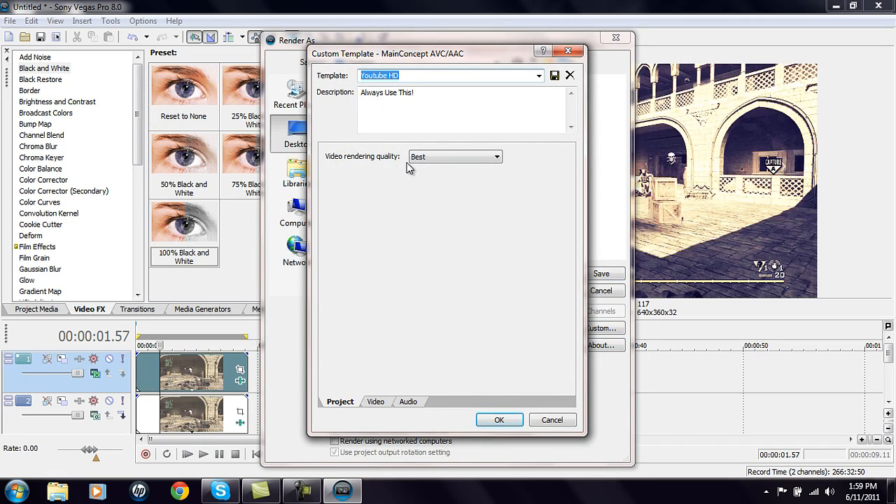
pyautogui.click(381, 403)
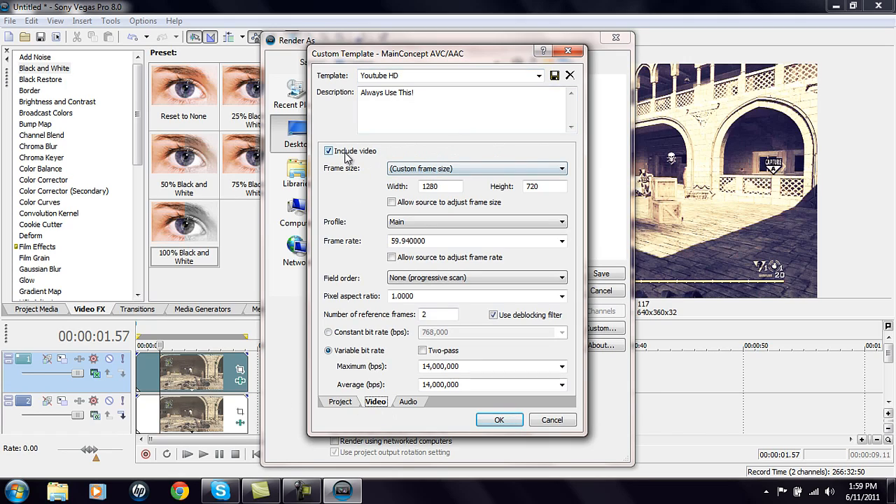
pyautogui.doubleClick(448, 186)
pyautogui.doubleClick(546, 186)
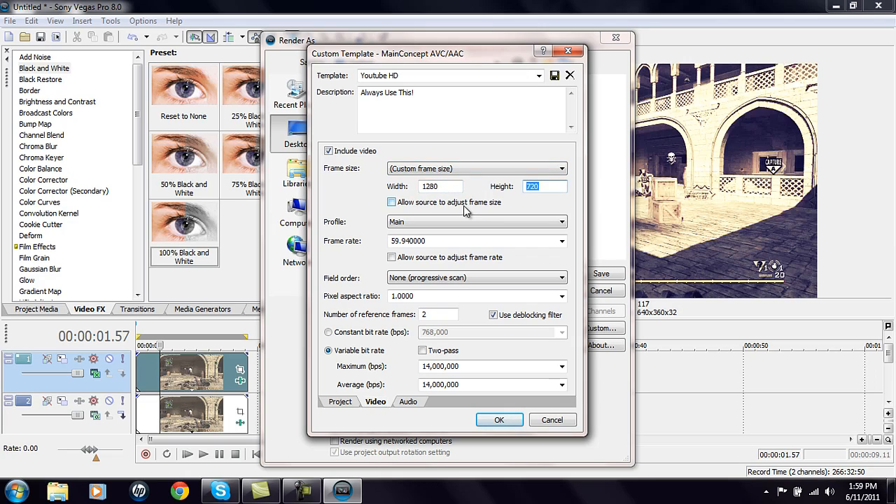
pyautogui.click(418, 222)
pyautogui.click(413, 243)
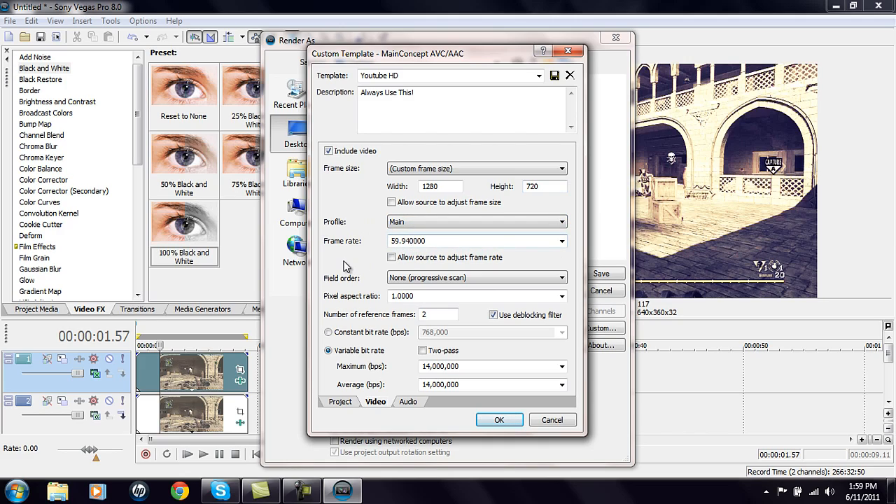
# - Look through the available frame rate options for the template without picking another one
pyautogui.click(562, 241)
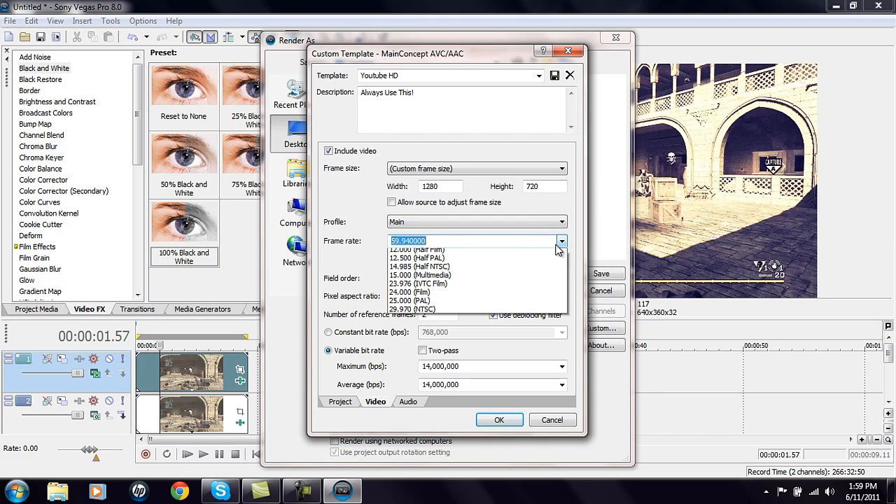
pyautogui.click(441, 242)
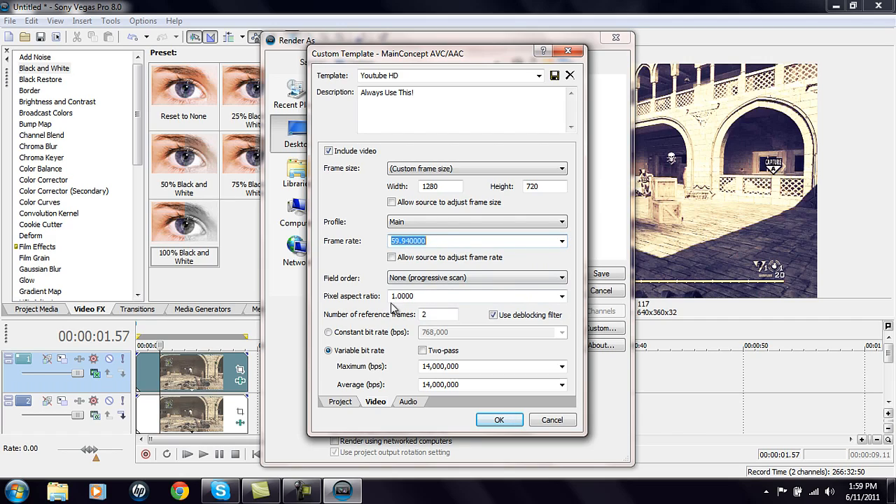
pyautogui.click(410, 241)
pyautogui.moveTo(431, 241); pyautogui.dragTo(363, 251)
pyautogui.click(561, 242)
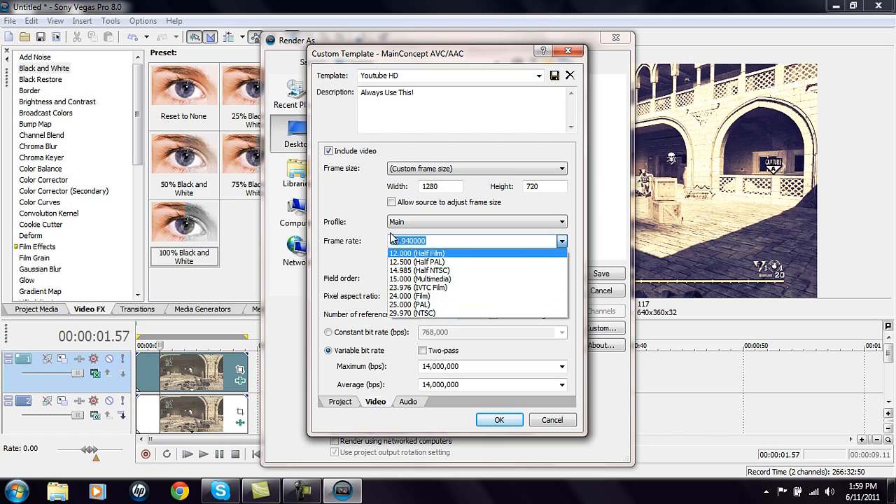
pyautogui.click(369, 264)
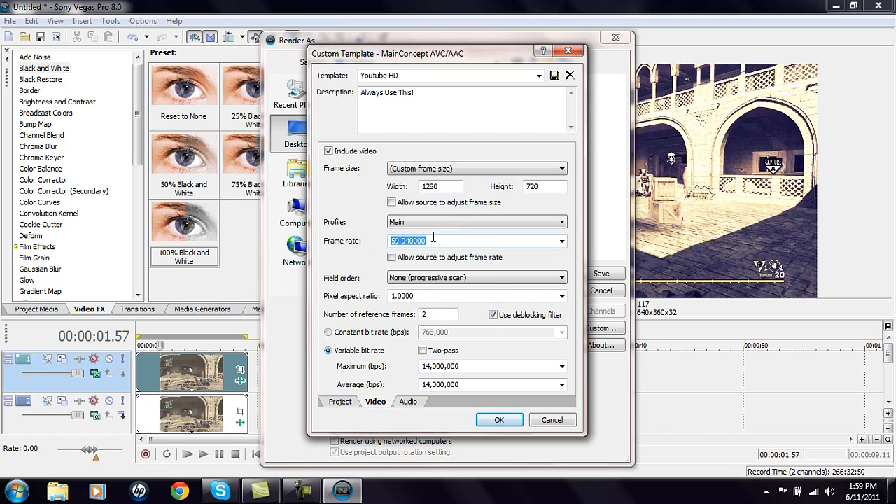
pyautogui.click(431, 240)
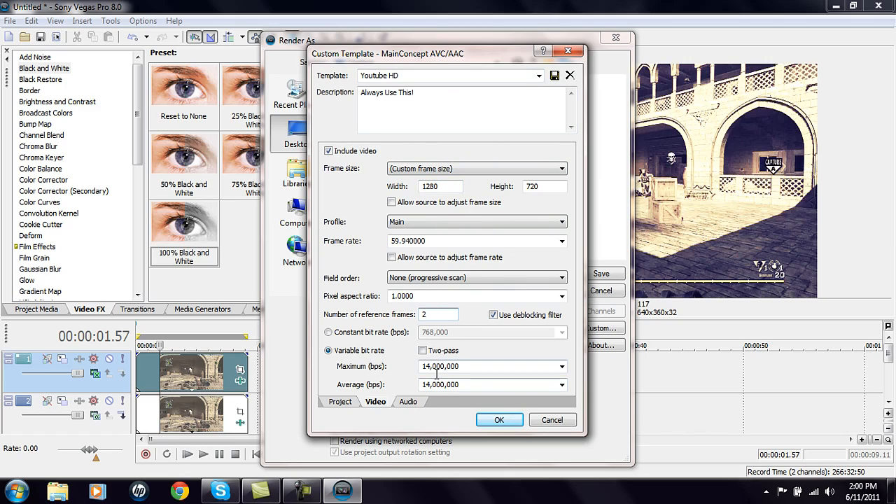
# - Examine the template's audio sample rate and bit rate, along with its description and name
pyautogui.click(409, 402)
pyautogui.click(420, 168)
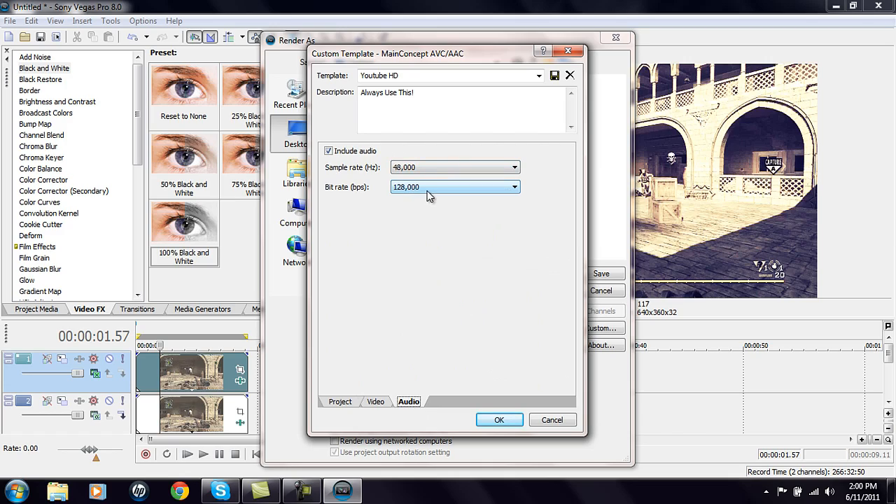
pyautogui.click(429, 96)
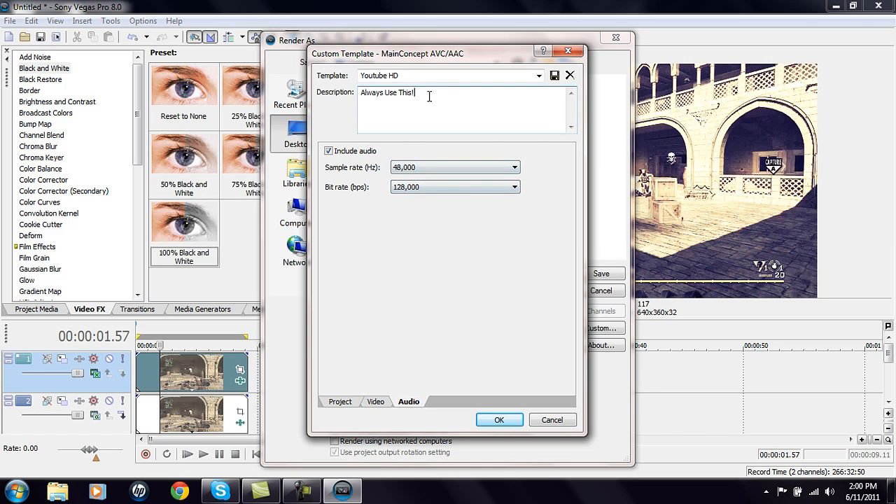
pyautogui.moveTo(410, 75); pyautogui.dragTo(339, 80)
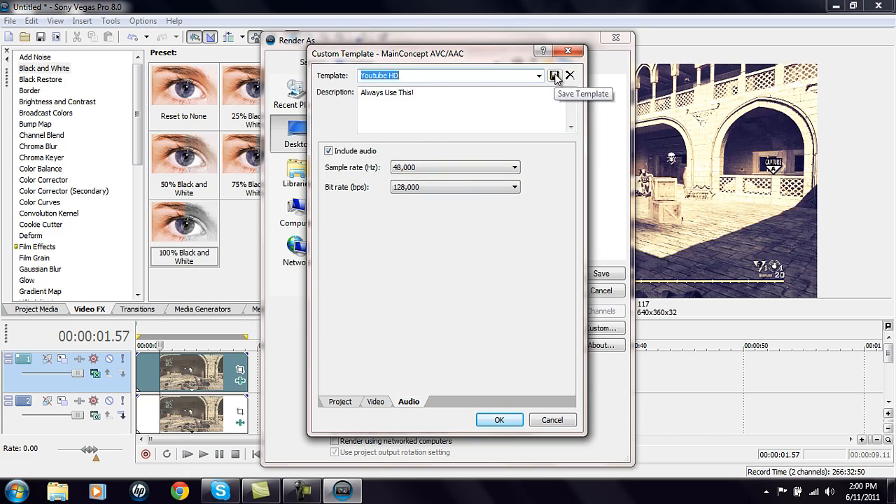
# - Reselect Youtube HD in the custom template settings, review the video and project options, and accept them
pyautogui.click(538, 75)
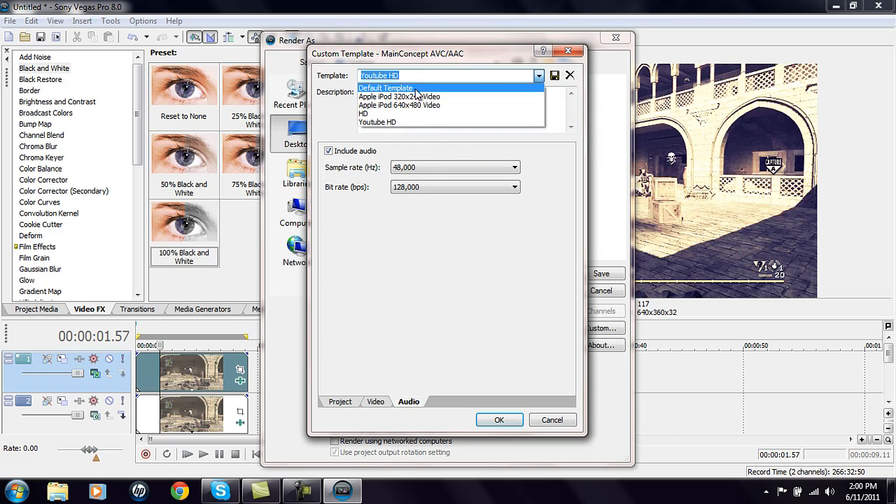
pyautogui.click(411, 122)
pyautogui.click(404, 75)
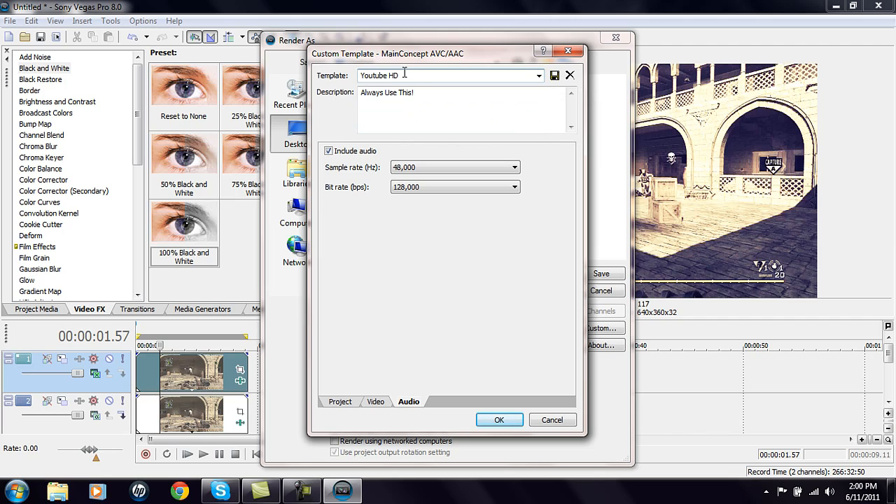
pyautogui.click(376, 401)
pyautogui.click(341, 402)
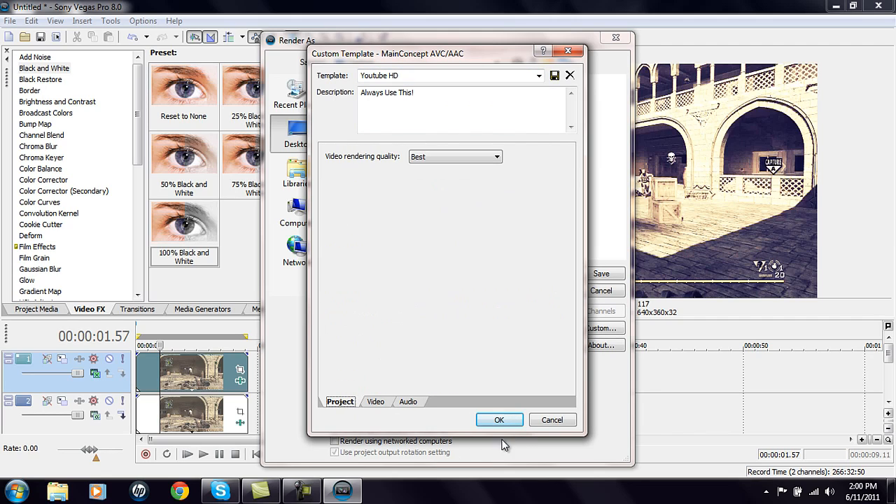
pyautogui.click(508, 418)
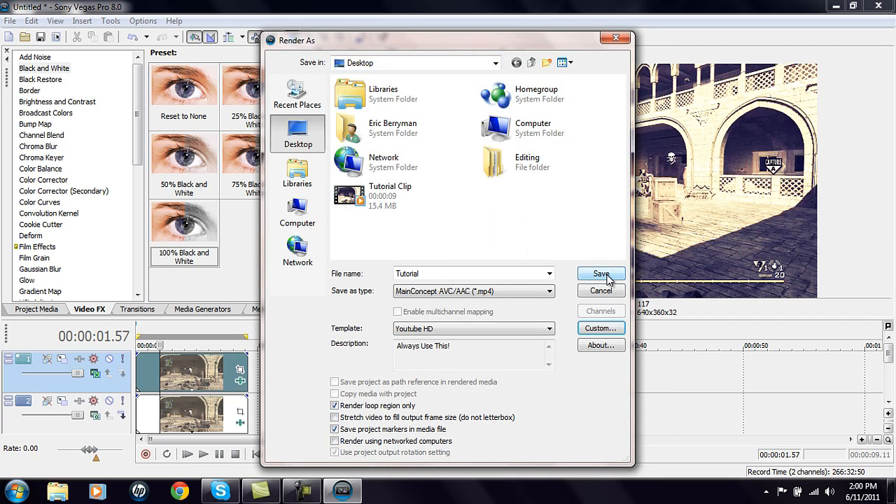
# - Render the project to Tutorial.mp4 and minimize the editor window while it runs
pyautogui.click(604, 275)
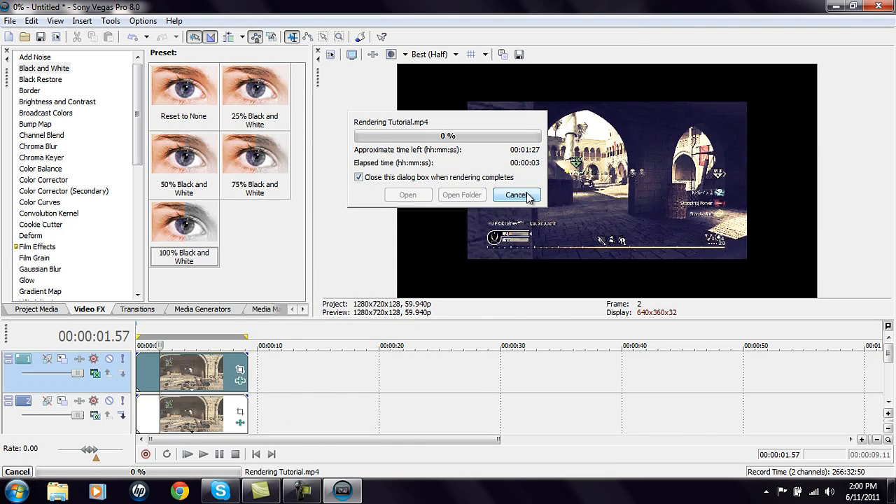
pyautogui.click(836, 7)
pyautogui.moveTo(895, 1); pyautogui.dragTo(0, 463)
pyautogui.moveTo(175, 354); pyautogui.dragTo(166, 409)
pyautogui.moveTo(266, 83); pyautogui.dragTo(193, 371)
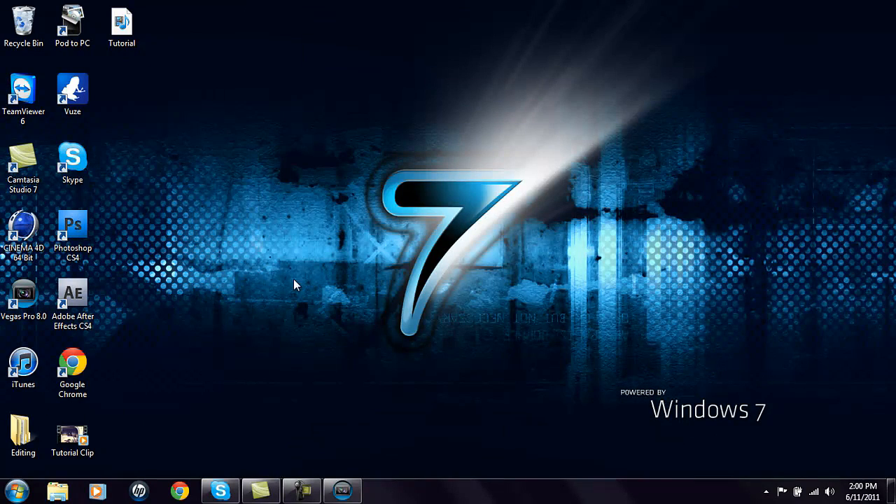
pyautogui.moveTo(526, 4); pyautogui.dragTo(215, 198)
pyautogui.moveTo(131, 76); pyautogui.dragTo(777, 441)
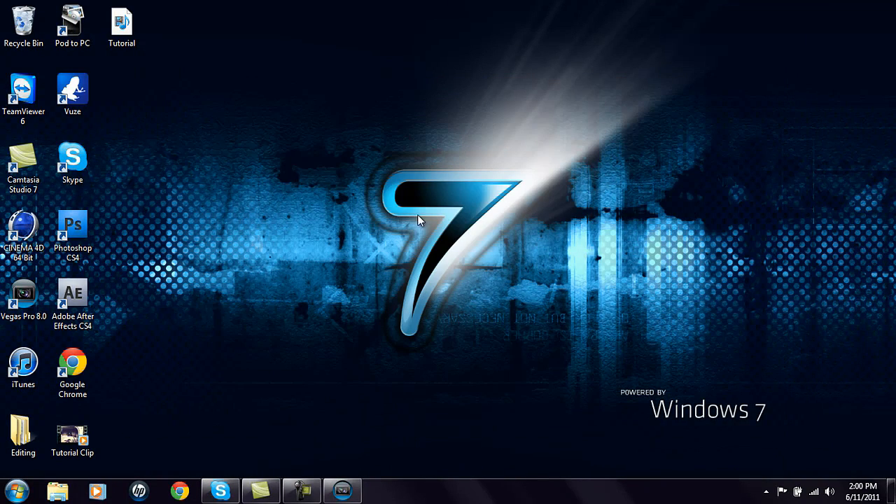